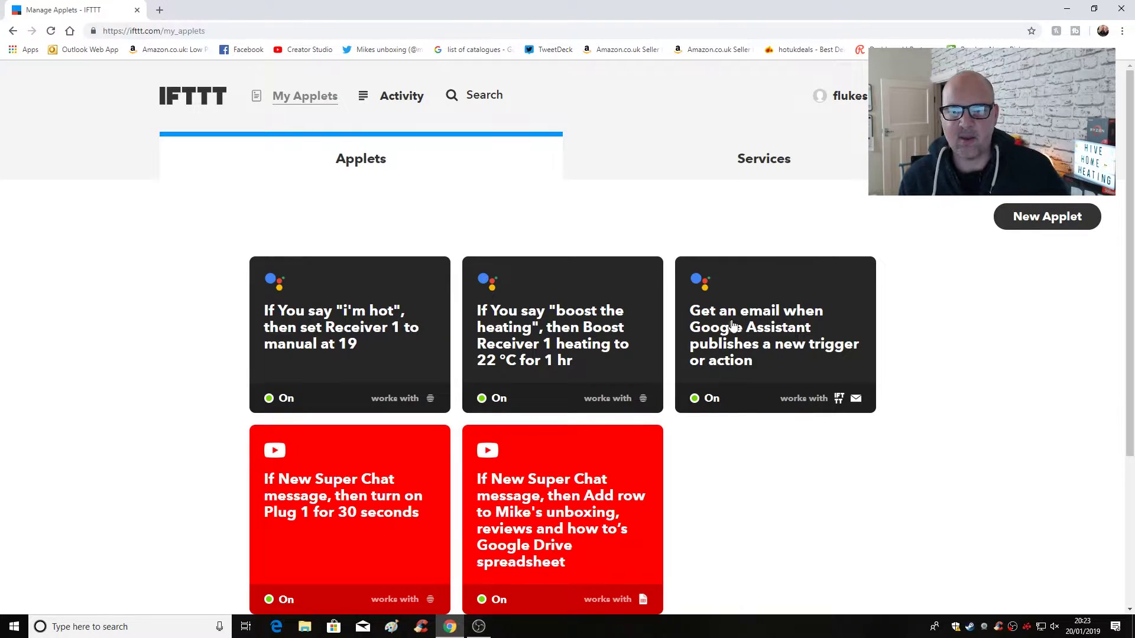
# - Open the 'boost the heating' applet, which boosts Receiver 1 to 22 °C for 1 hr
pyautogui.scroll(-3, 755, 469)
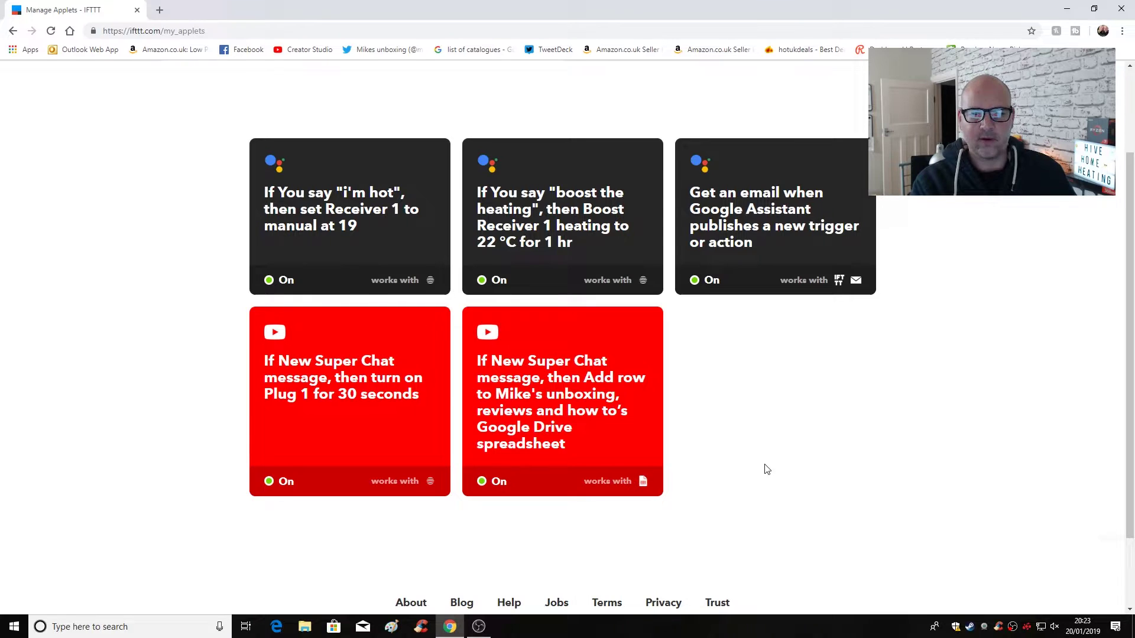
pyautogui.scroll(-1, 772, 465)
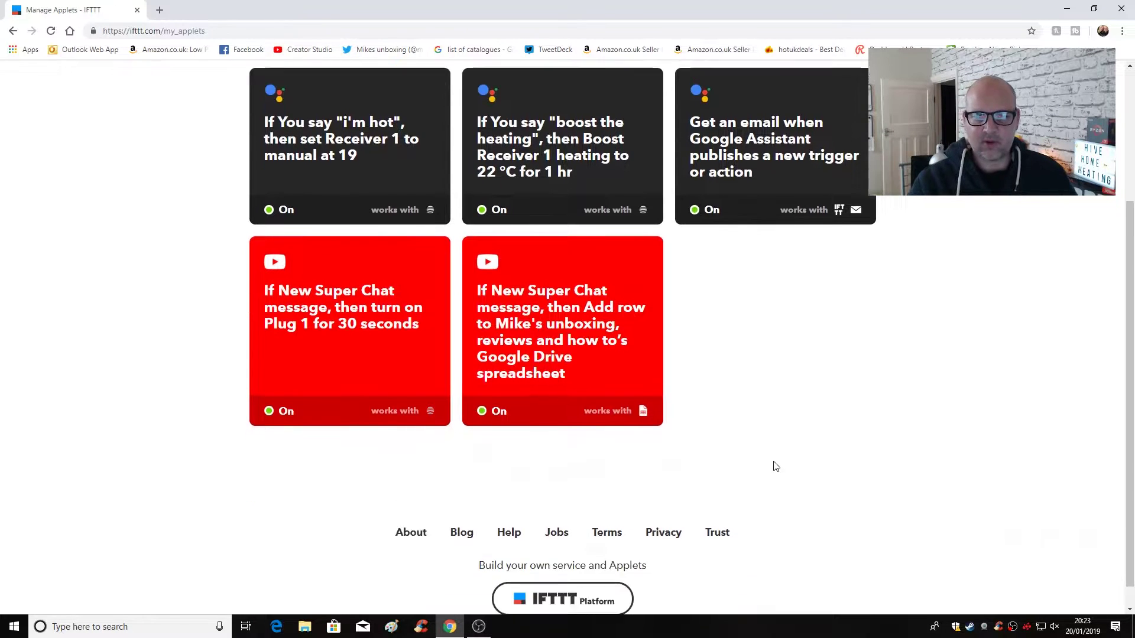
pyautogui.scroll(3, 777, 465)
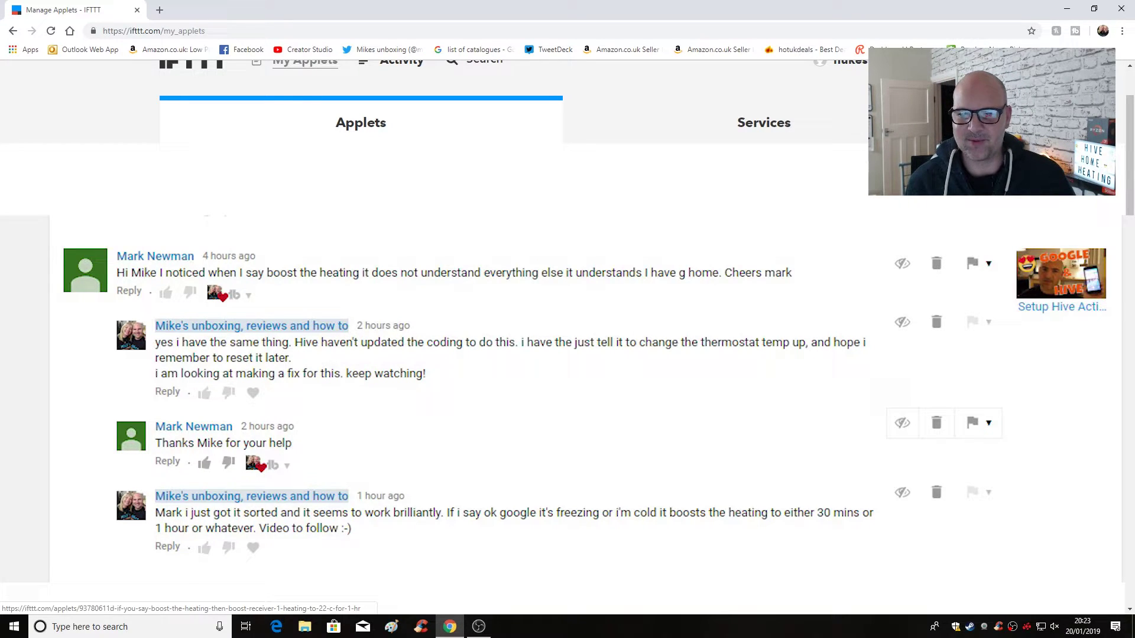
pyautogui.click(562, 308)
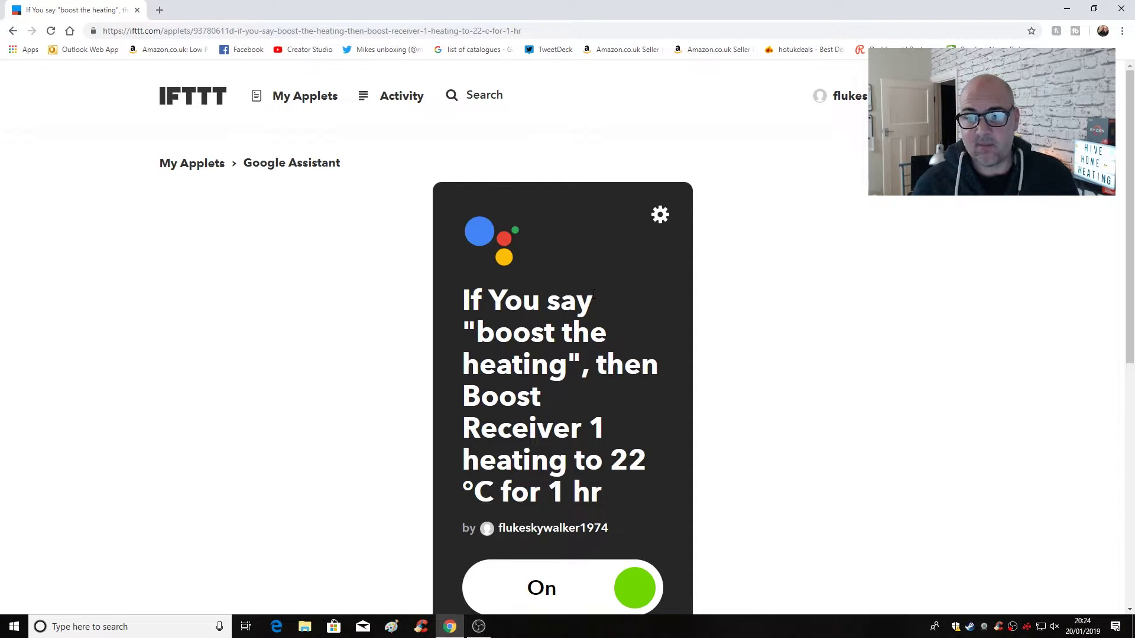
pyautogui.scroll(-2, 573, 286)
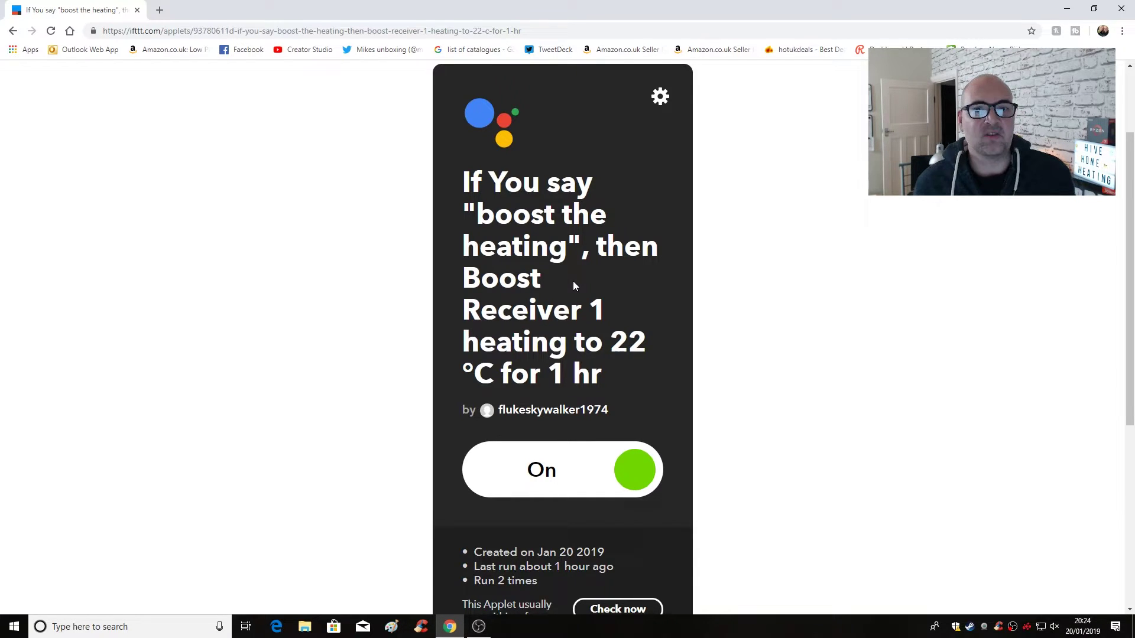
# - In the applet's settings, keep Duration at 30 mins on thermostat Receiver 1 and save
pyautogui.click(661, 100)
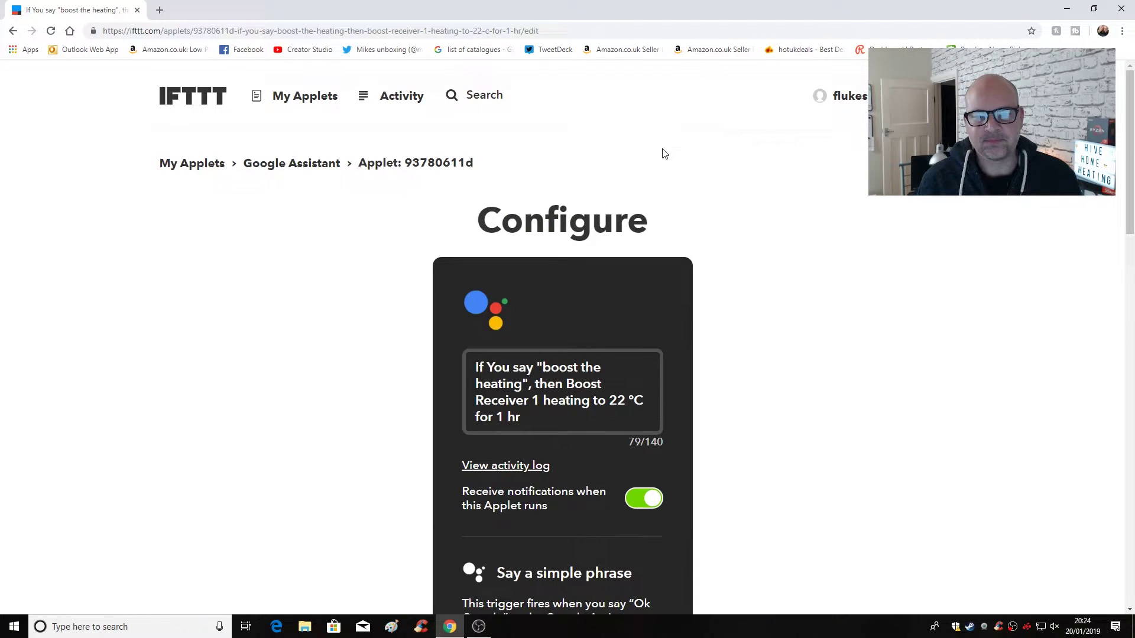
pyautogui.scroll(-2, 733, 258)
pyautogui.scroll(-2, 733, 259)
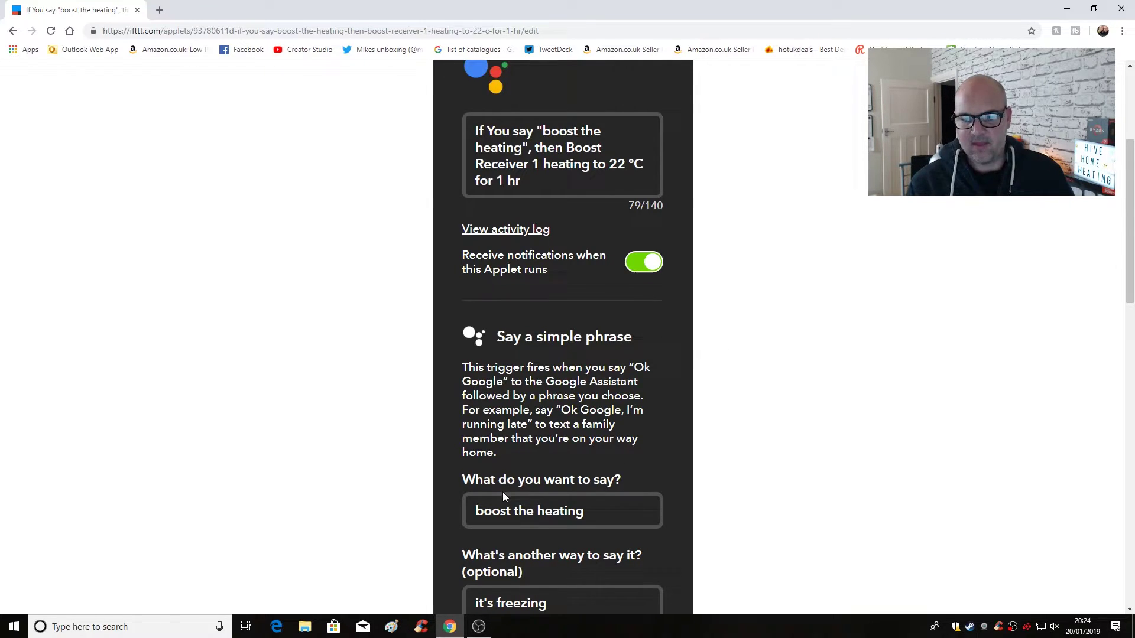
pyautogui.scroll(-3, 502, 492)
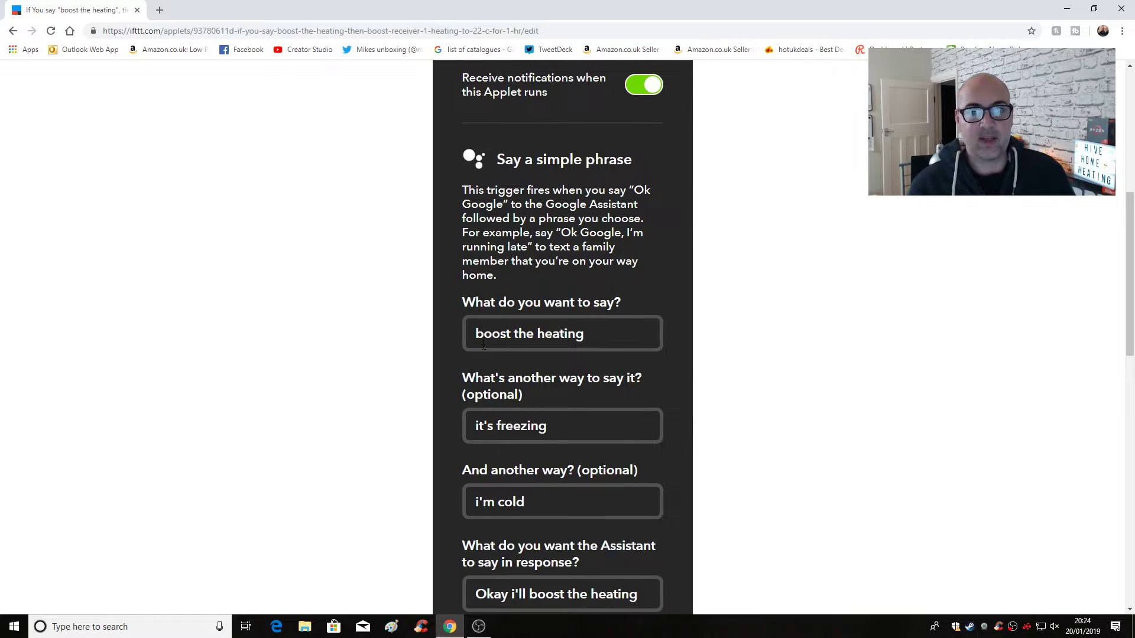
pyautogui.scroll(-2, 526, 503)
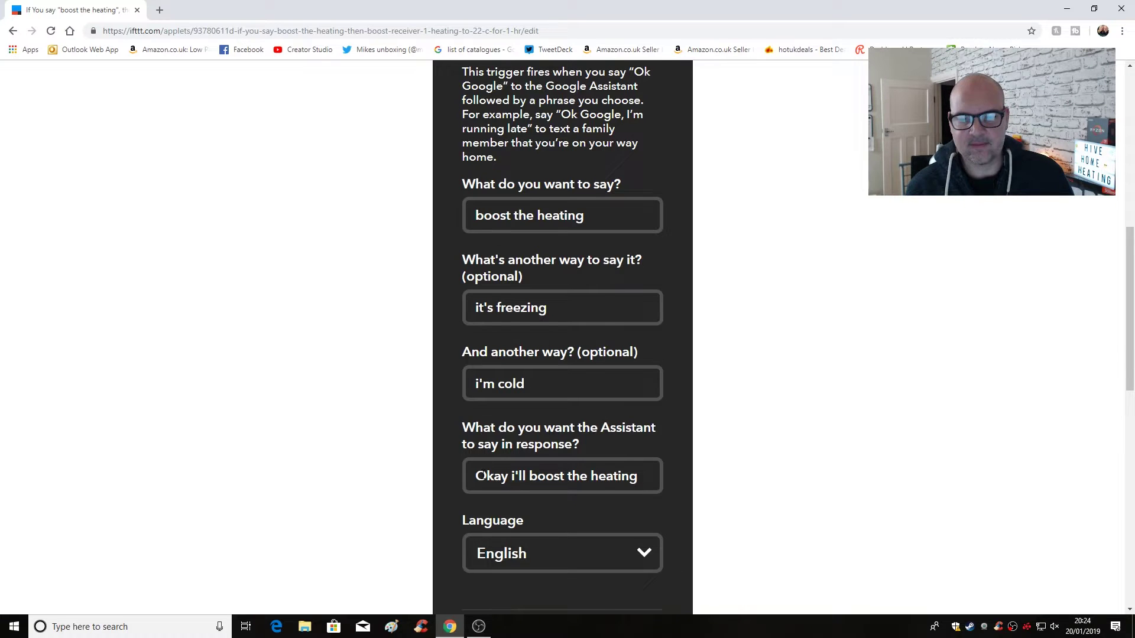
pyautogui.scroll(-7, 482, 476)
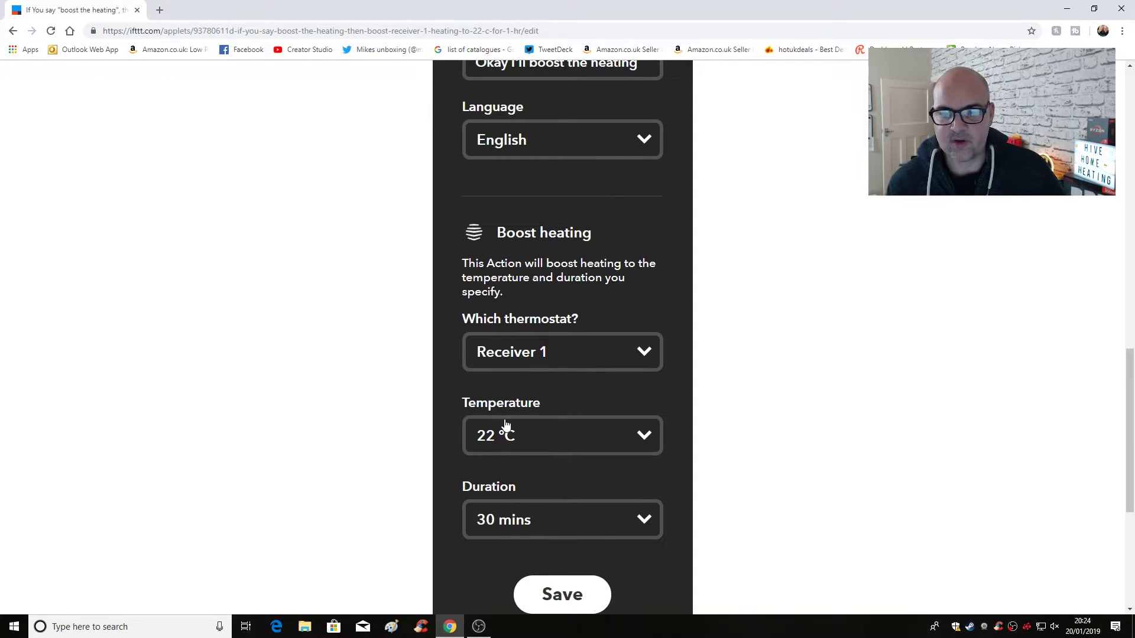
pyautogui.click(559, 535)
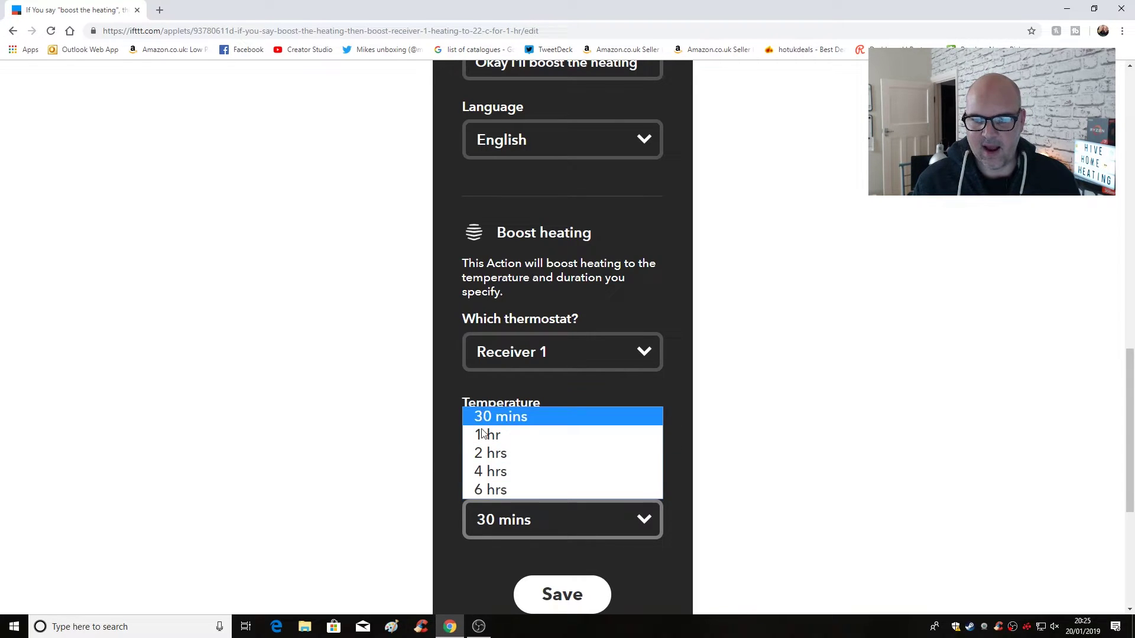
pyautogui.click(500, 421)
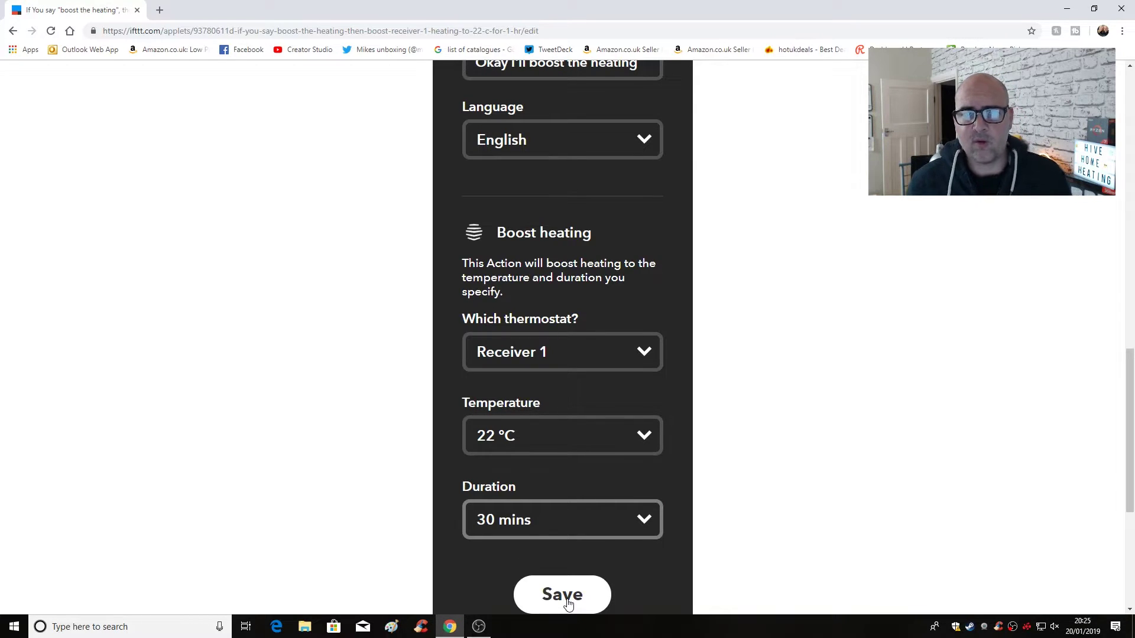
pyautogui.click(645, 356)
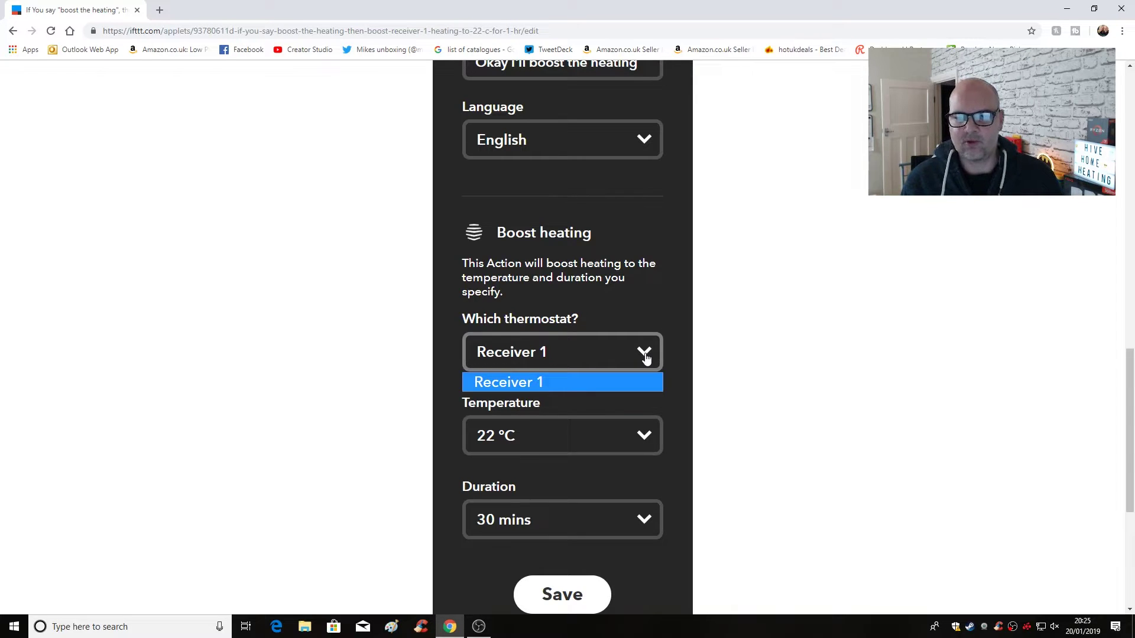
pyautogui.click(563, 598)
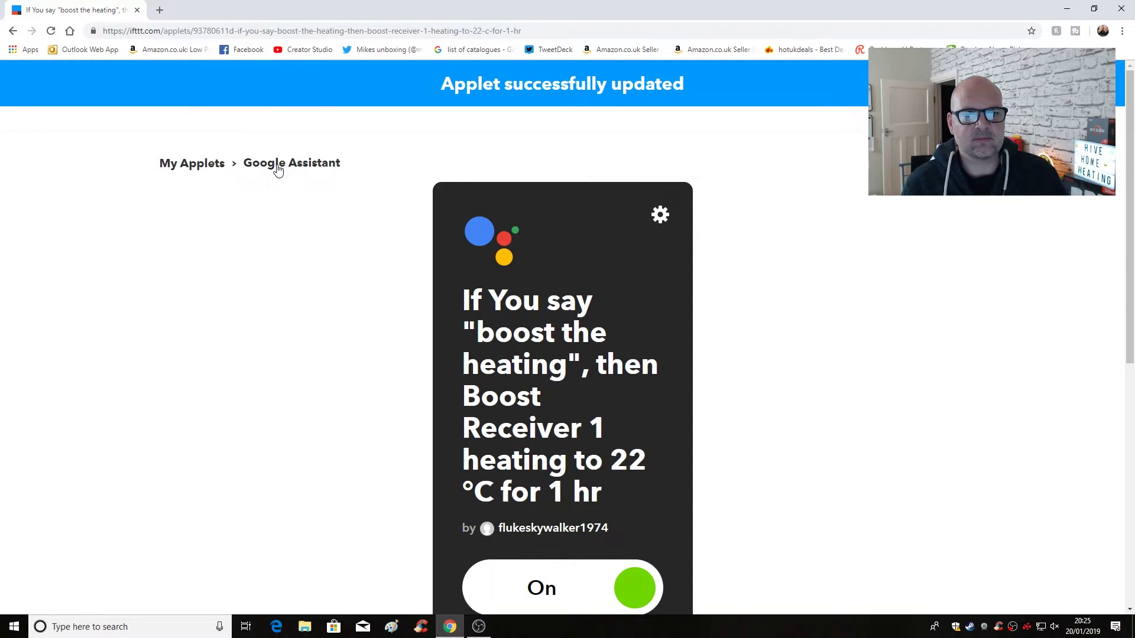
# - Review the 'i'm hot' applet's phrases and its 19 °C manual setting
pyautogui.click(190, 167)
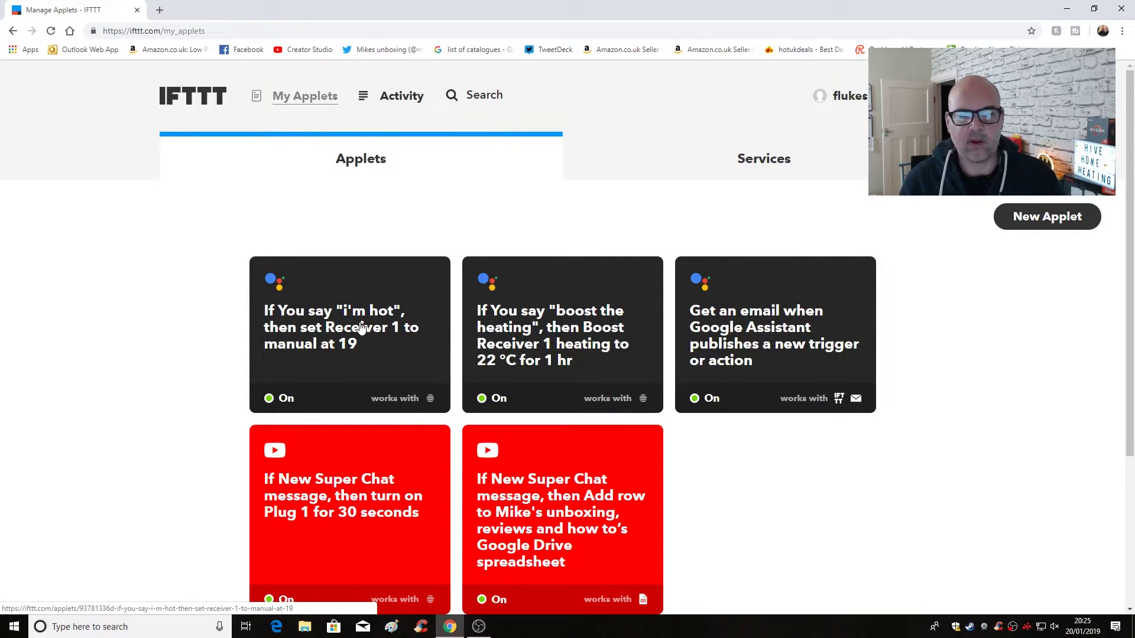
pyautogui.click(362, 326)
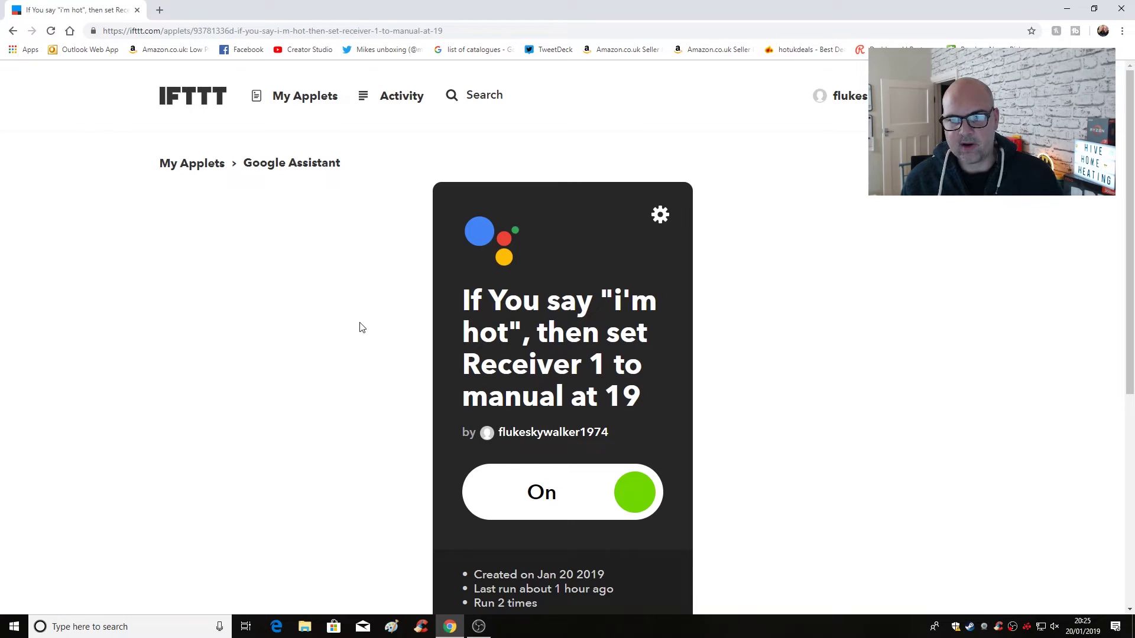
pyautogui.click(660, 214)
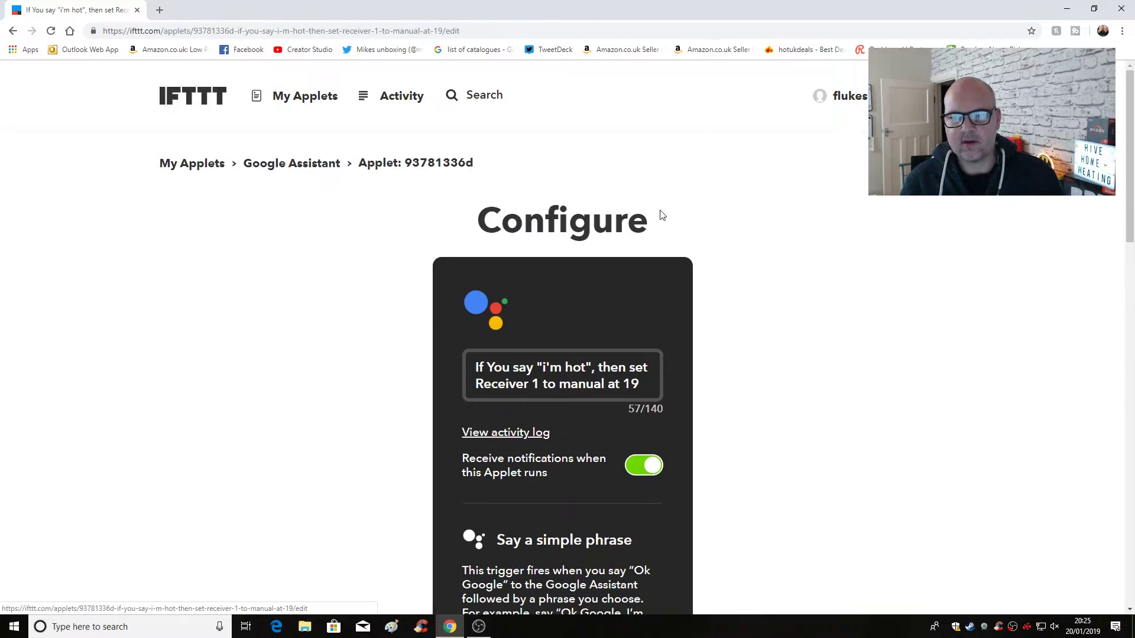
pyautogui.scroll(-4, 703, 382)
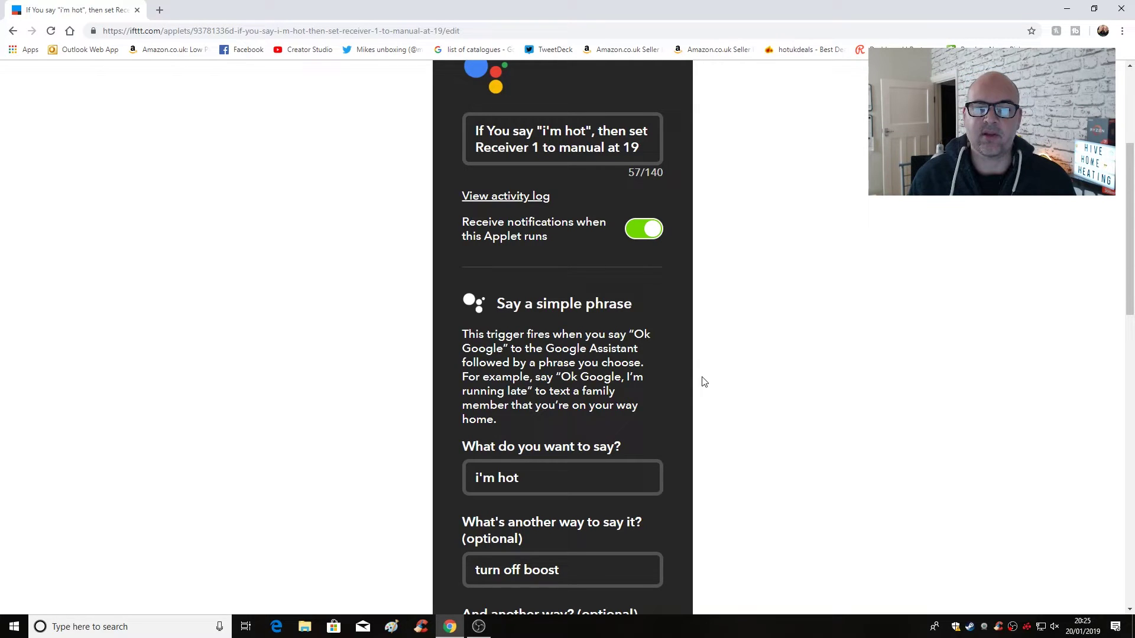
pyautogui.scroll(-3, 703, 382)
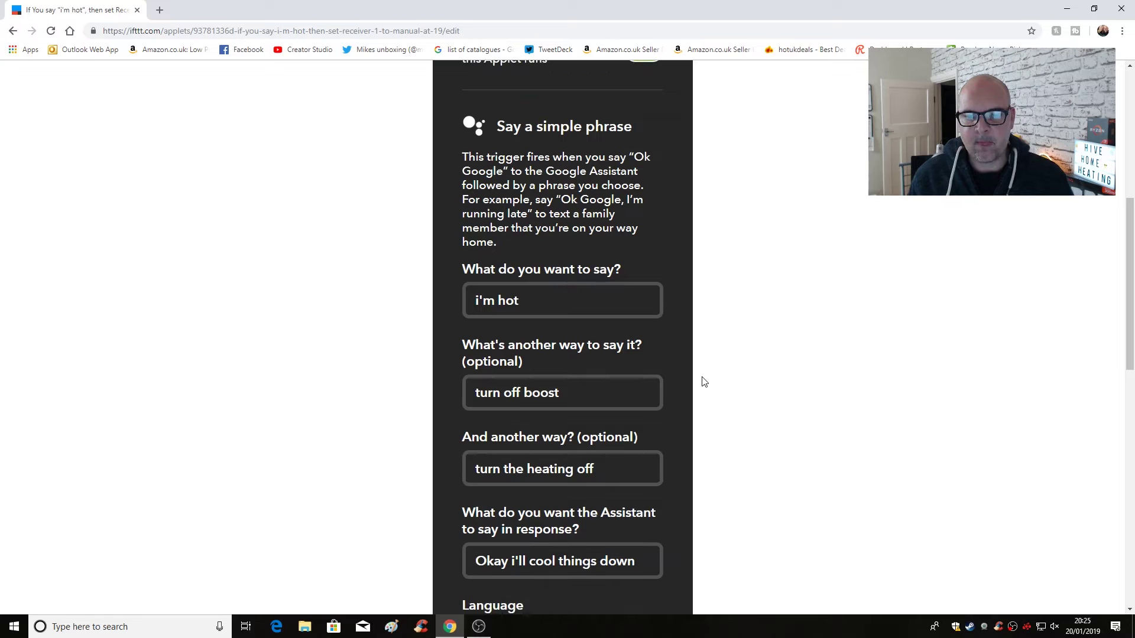
pyautogui.scroll(-3, 704, 381)
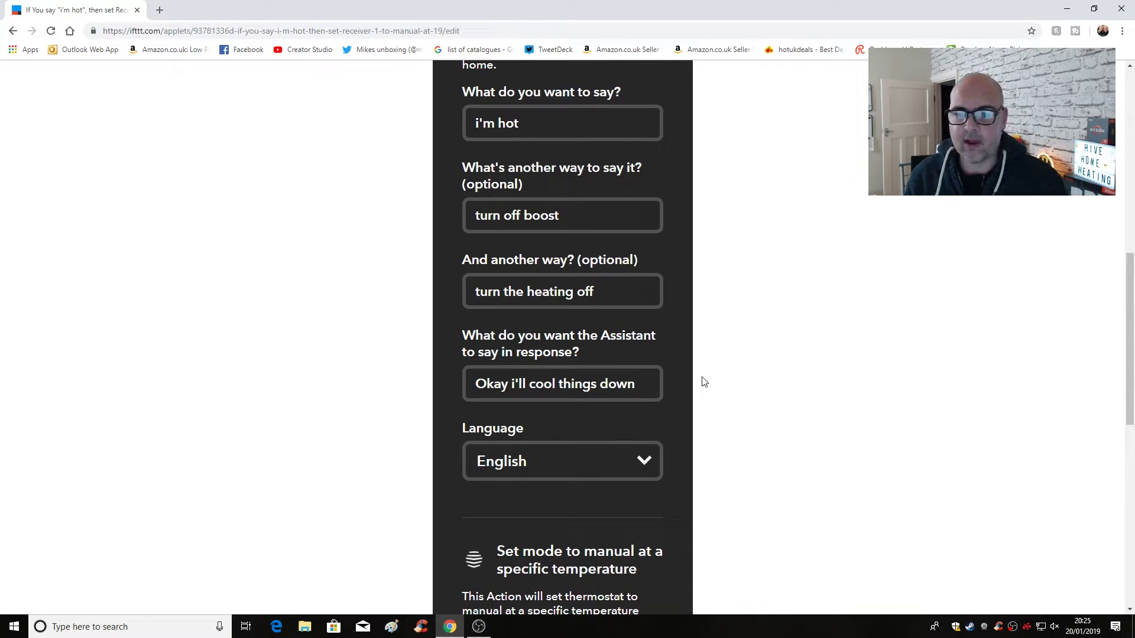
pyautogui.scroll(-7, 703, 382)
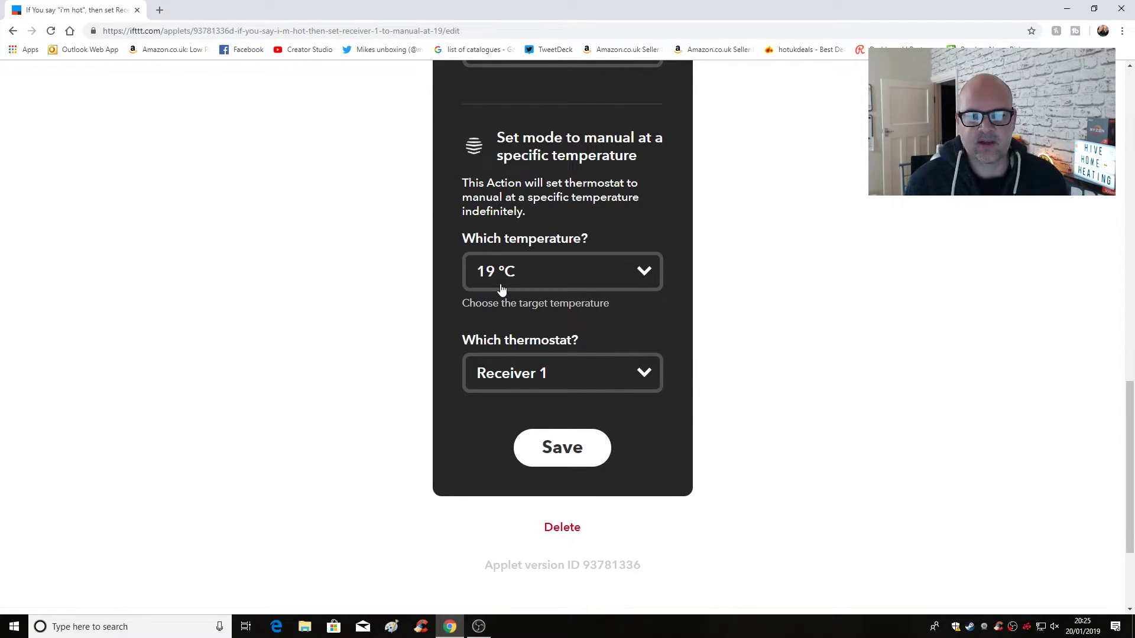
pyautogui.scroll(6, 313, 294)
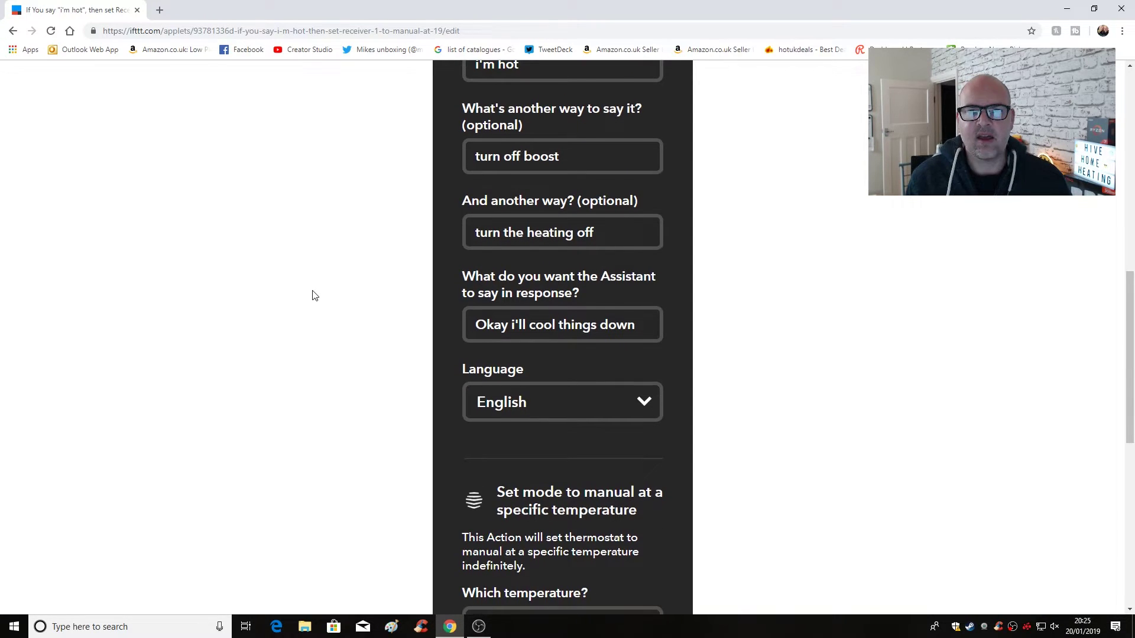
pyautogui.scroll(1, 313, 295)
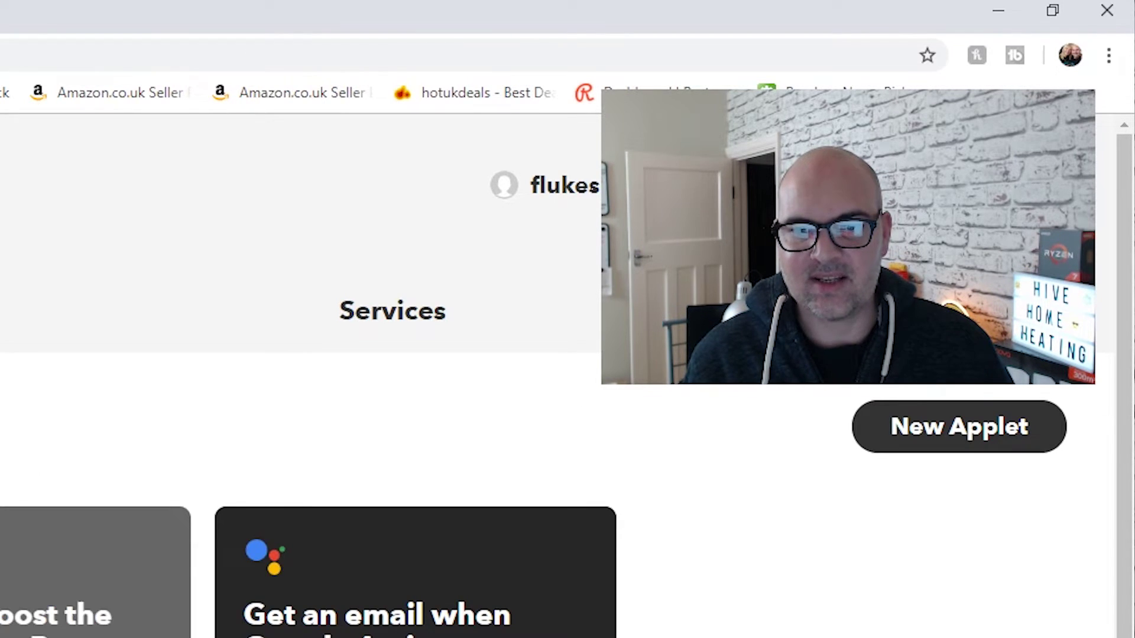
# - Delete the old 1 hr 'boost the heating' applet and confirm with OK
pyautogui.scroll(-8, 296, 378)
pyautogui.scroll(-6, 124, 379)
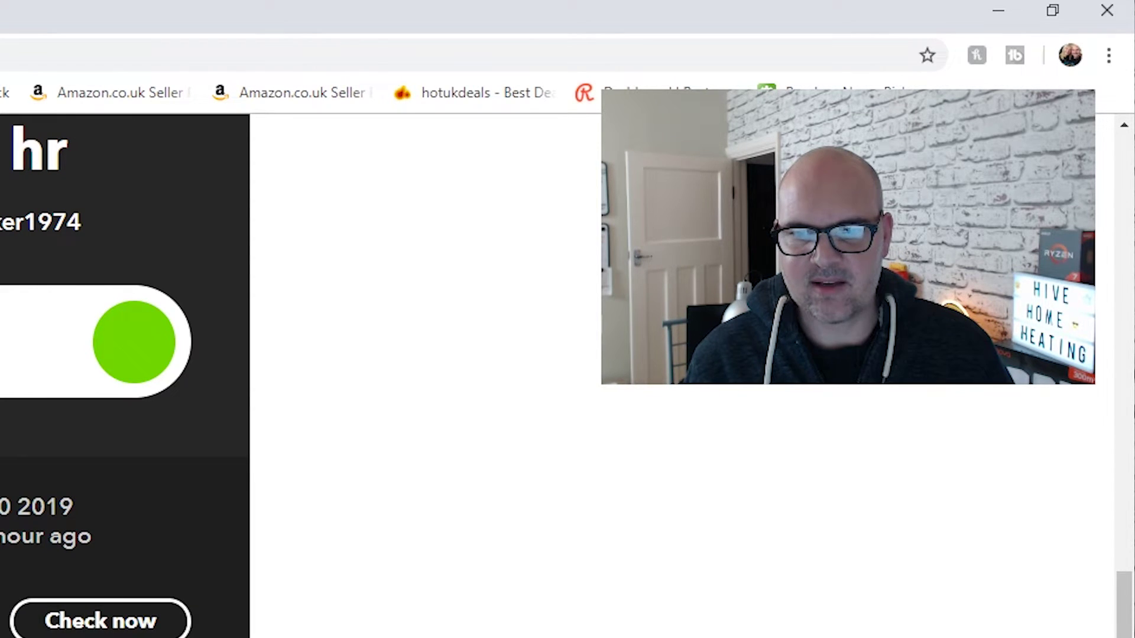
pyautogui.scroll(5, 101, 594)
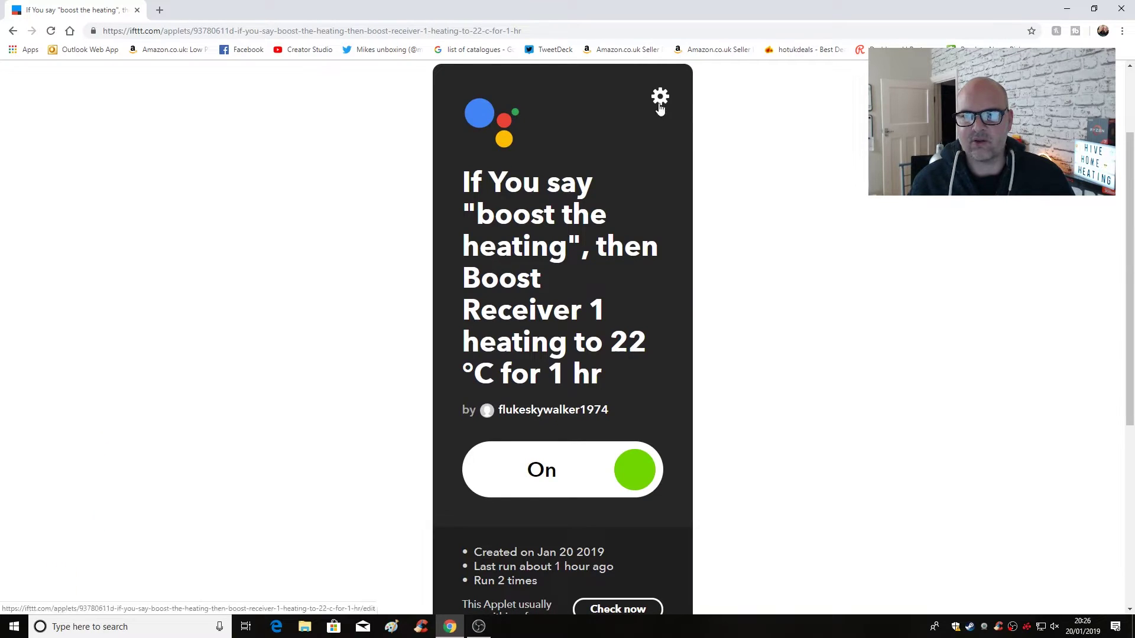
pyautogui.click(660, 99)
pyautogui.scroll(-7, 562, 422)
pyautogui.scroll(-15, 561, 421)
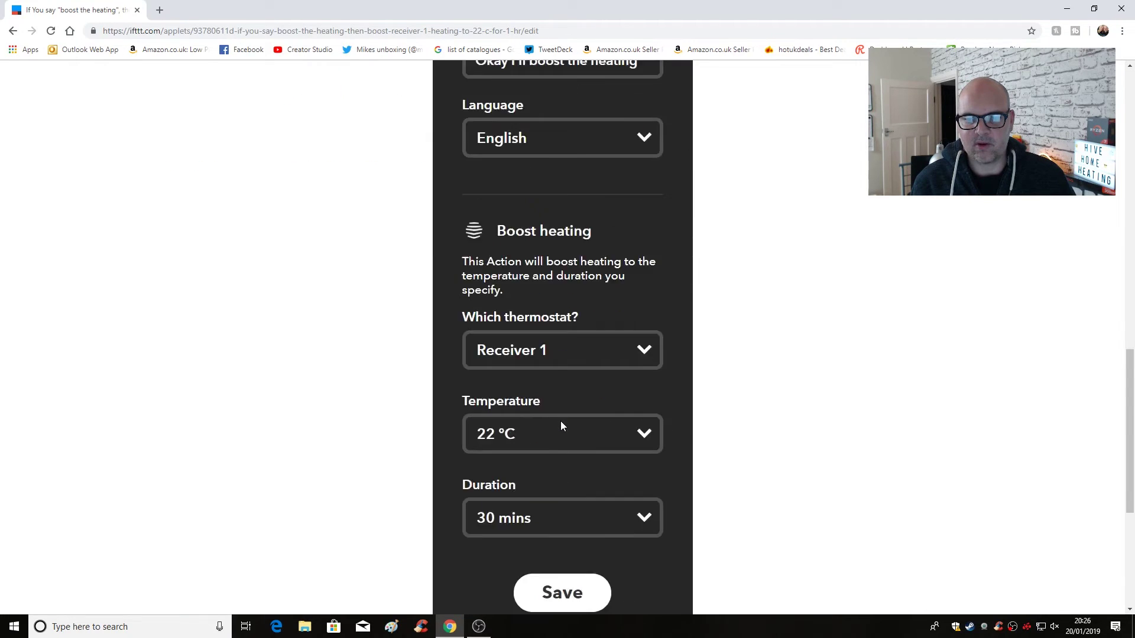
pyautogui.click(565, 439)
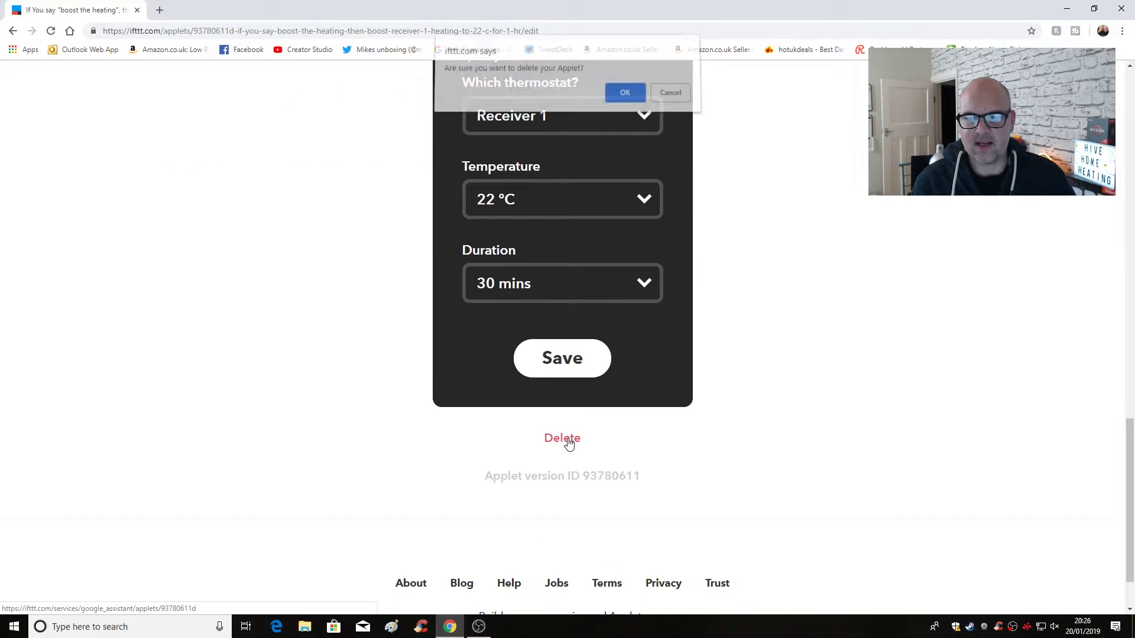
pyautogui.click(623, 97)
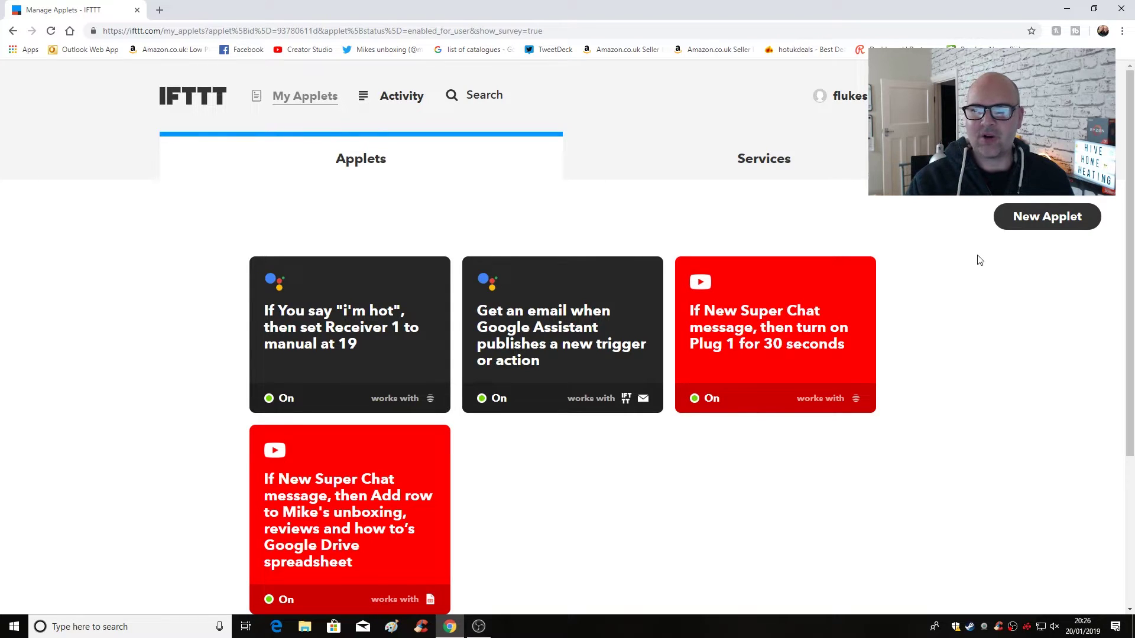
# - Start a new applet using Google Assistant's 'Say a simple phrase' trigger, found by searching 'goo'
pyautogui.click(1036, 219)
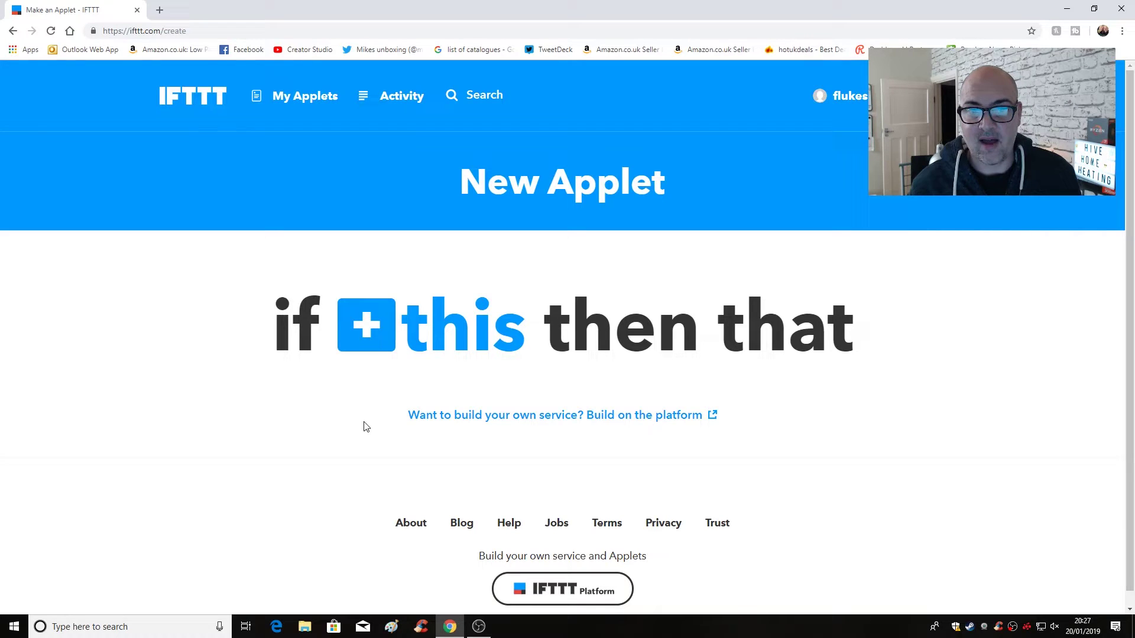
pyautogui.click(382, 339)
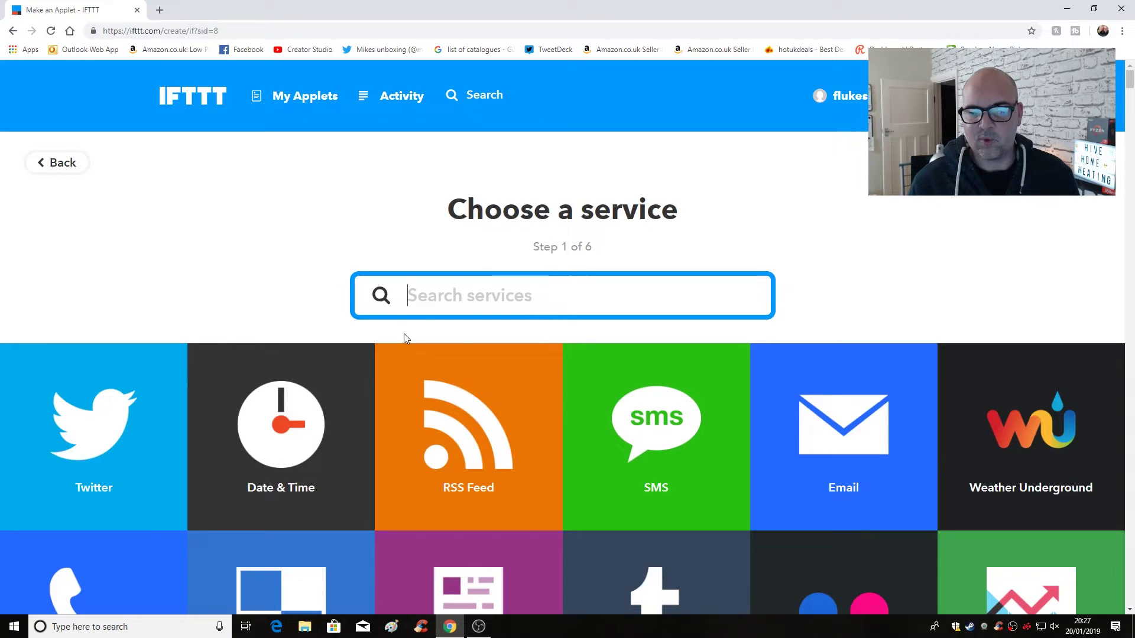
pyautogui.write('g')
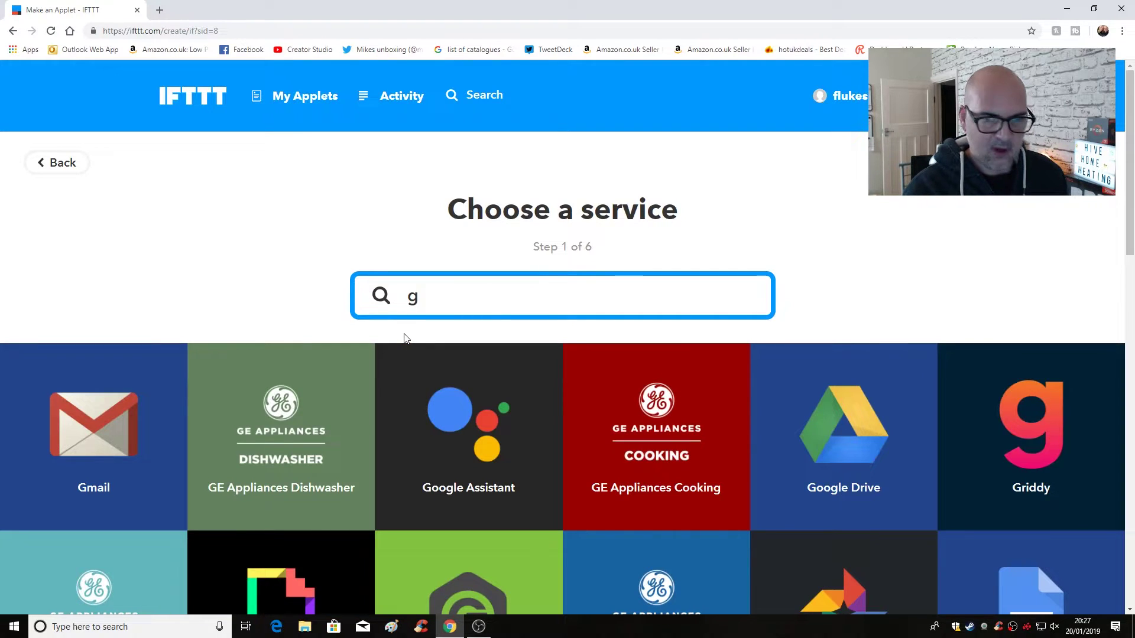
pyautogui.write('oo')
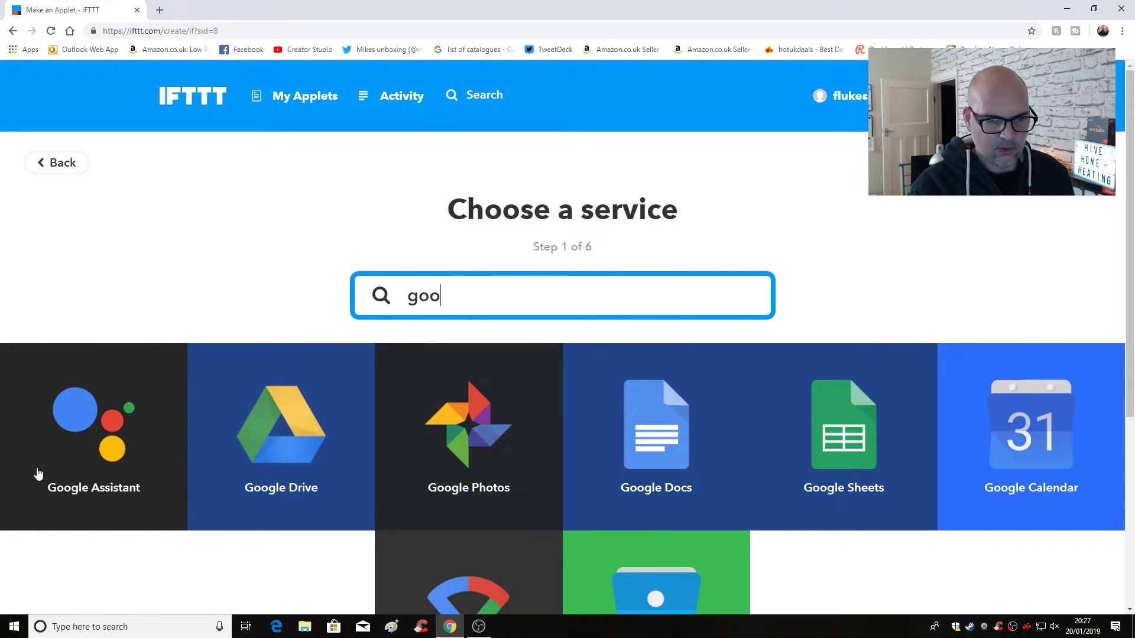
pyautogui.click(100, 461)
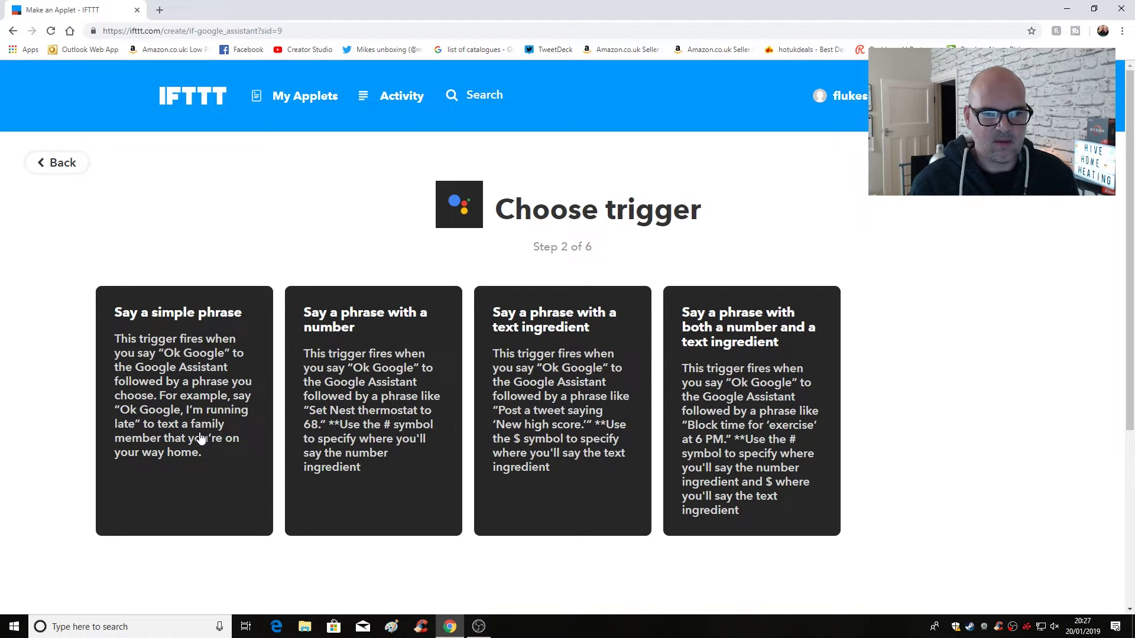
pyautogui.click(170, 414)
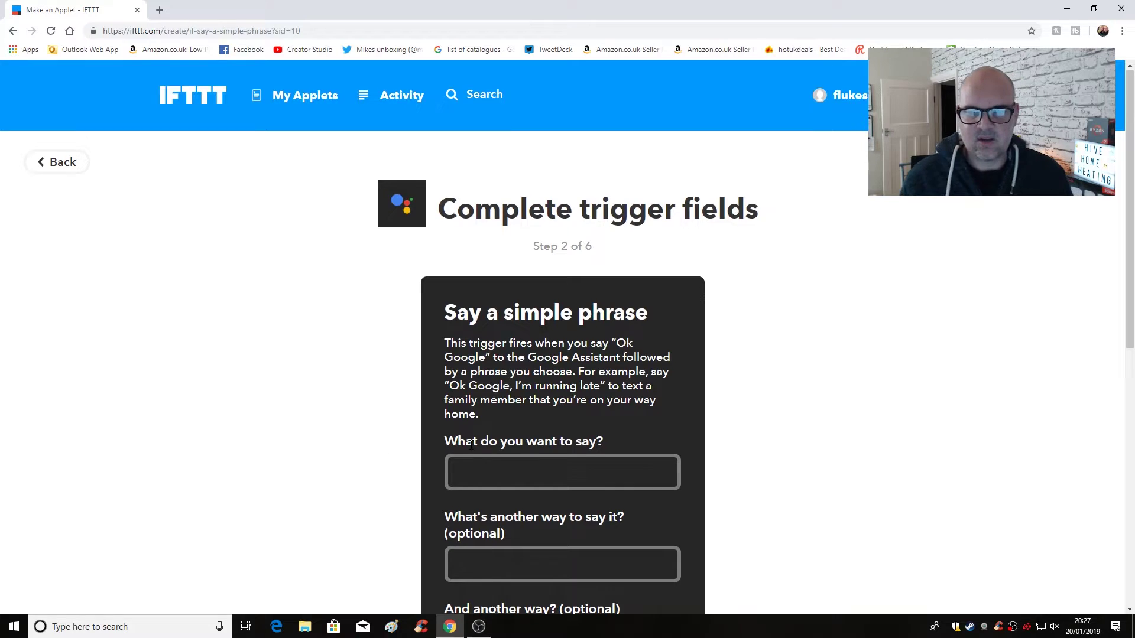
# - Enter 'boost the heating', 'i'm freezing' and 'it is cold in here' as the trigger phrases
pyautogui.scroll(-2, 471, 445)
pyautogui.scroll(-2, 471, 445)
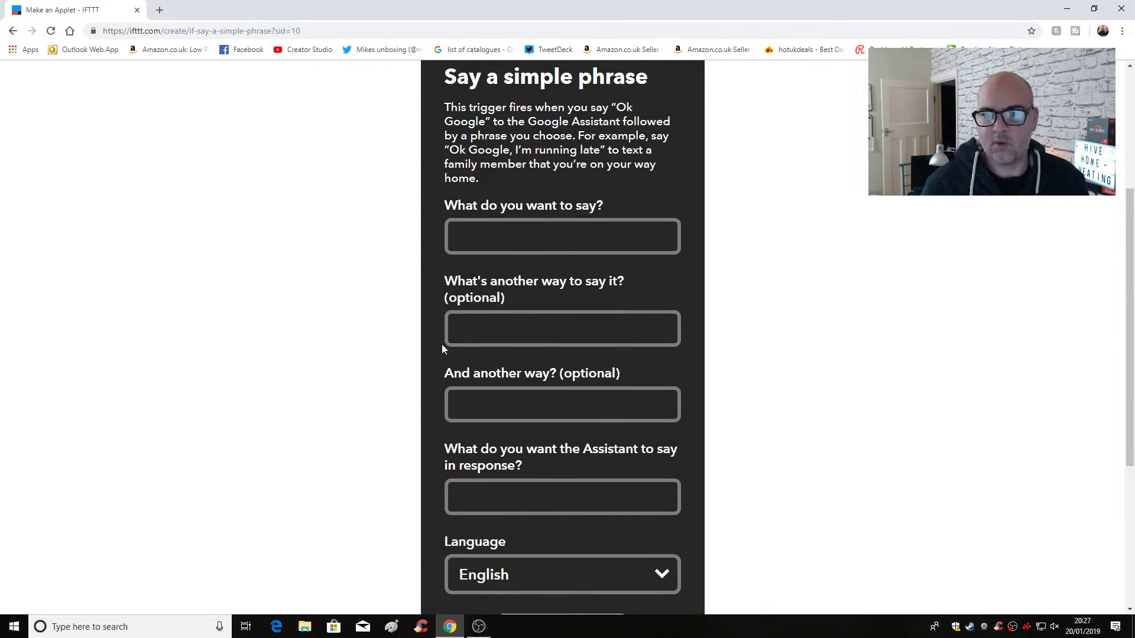
pyautogui.click(496, 245)
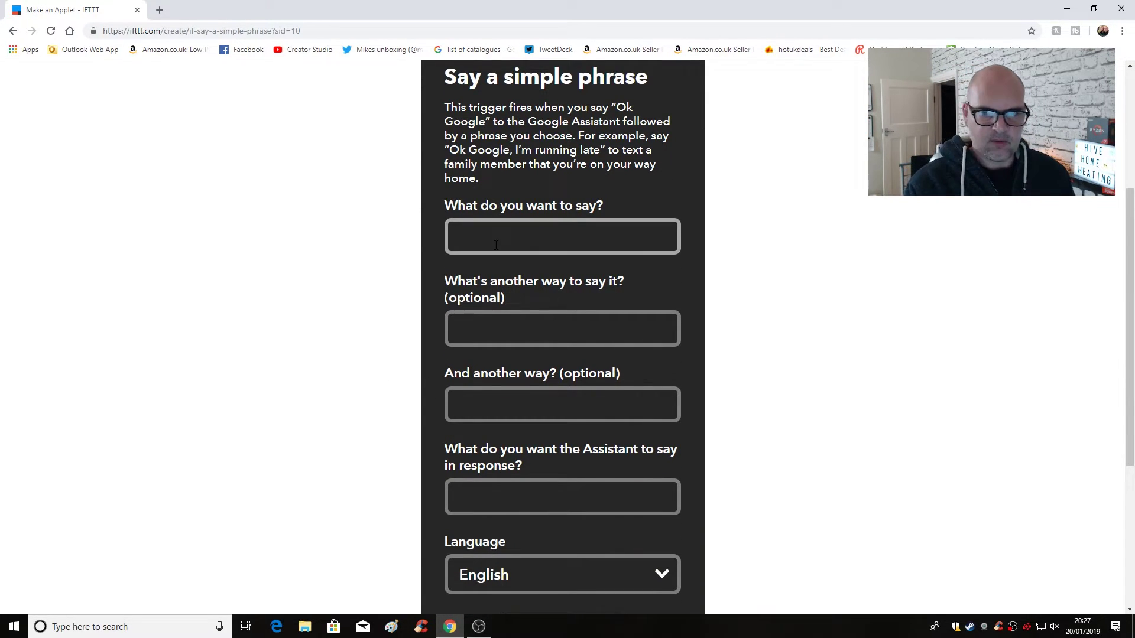
pyautogui.write('bo')
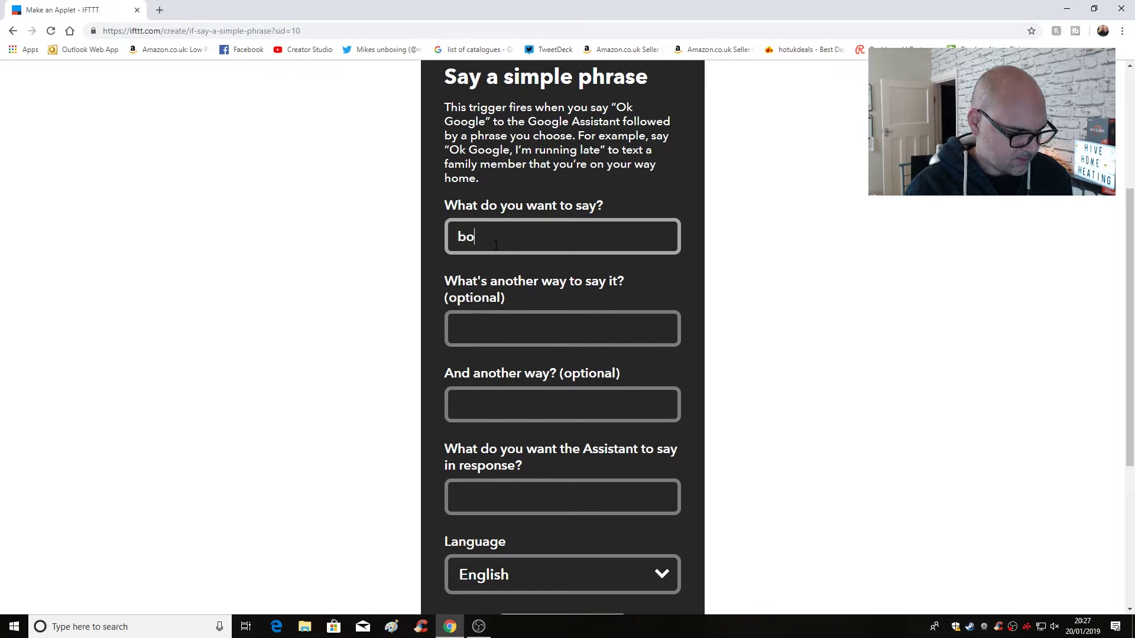
pyautogui.write('ost the heating')
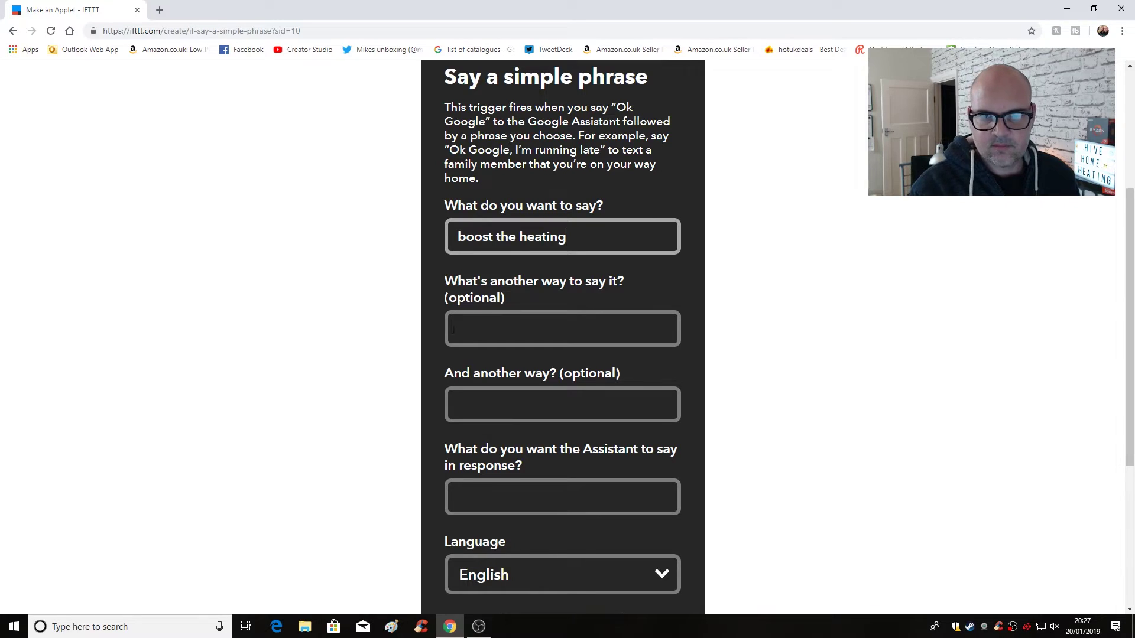
pyautogui.click(496, 334)
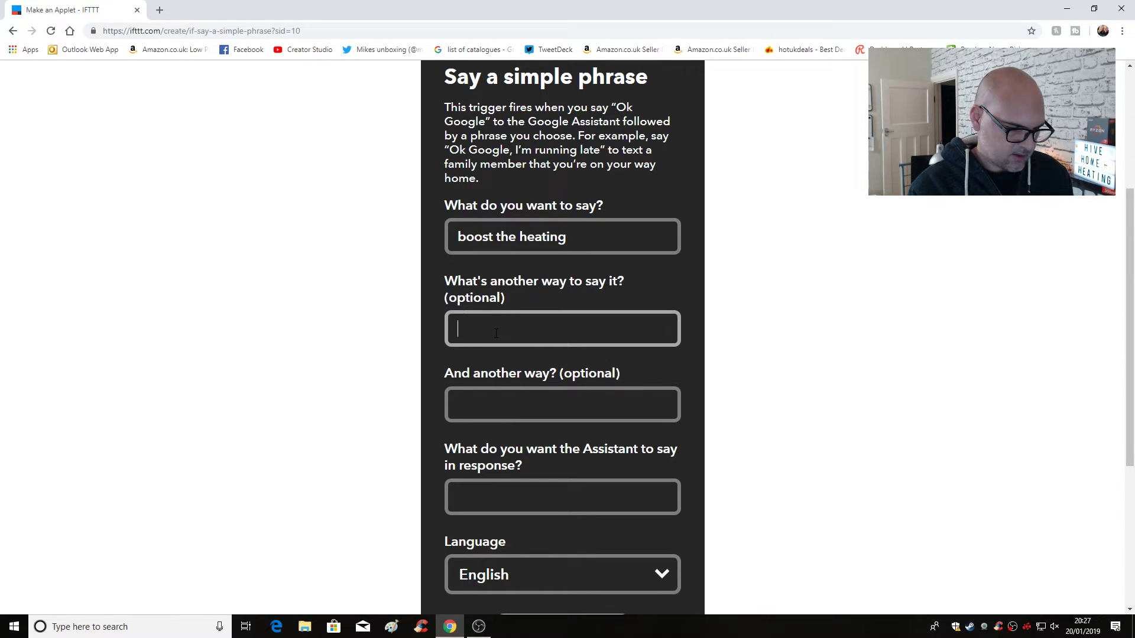
pyautogui.write("i'm")
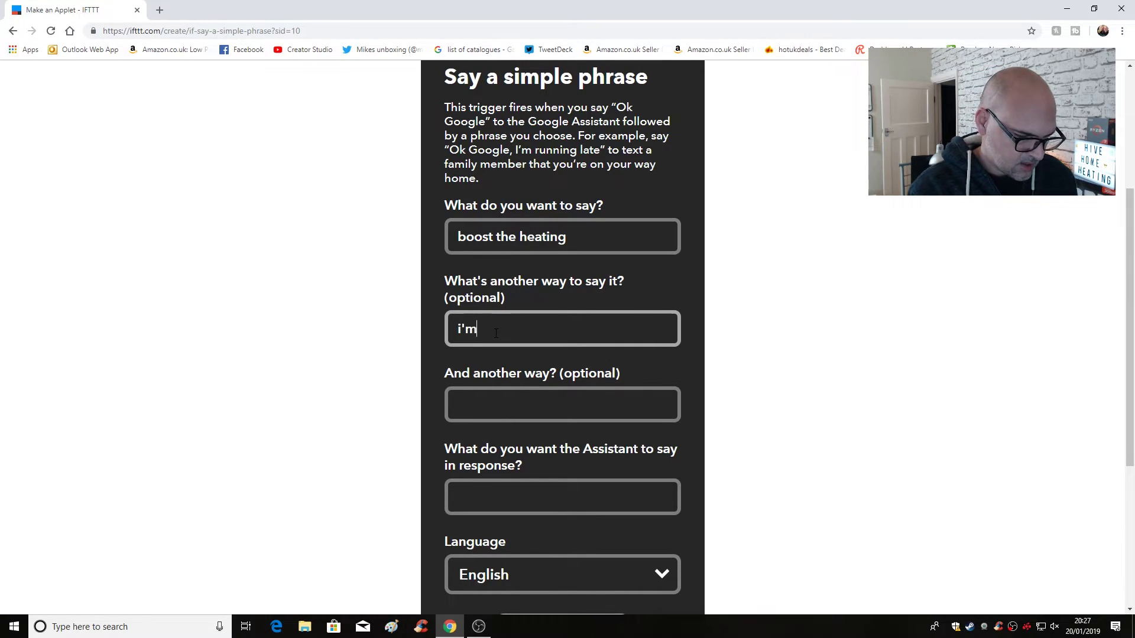
pyautogui.write(' freezing')
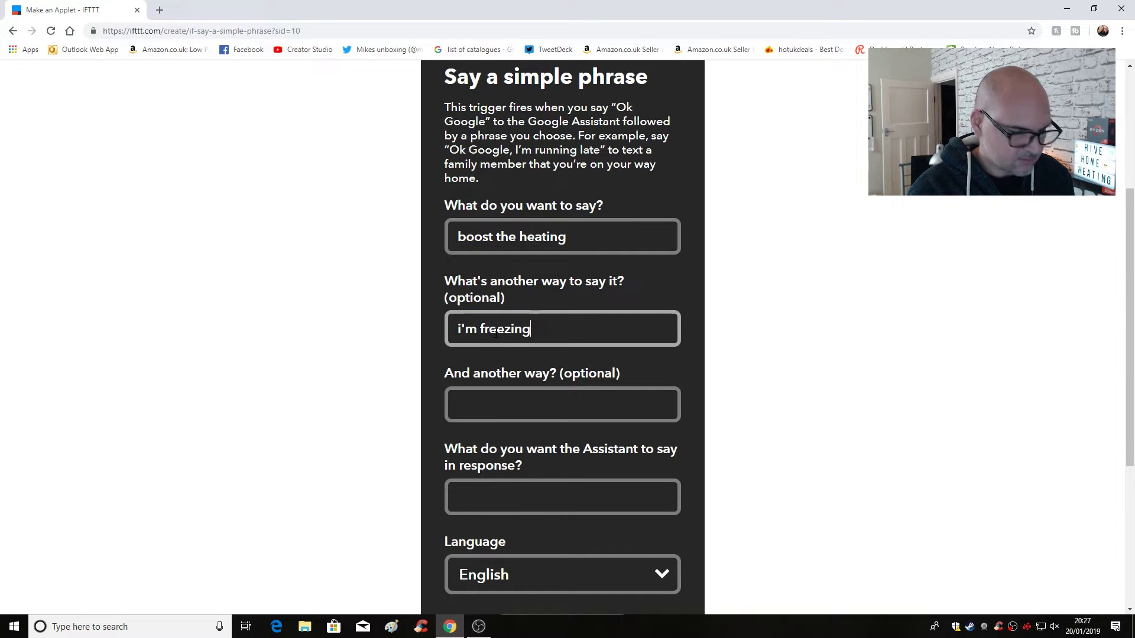
pyautogui.click(501, 408)
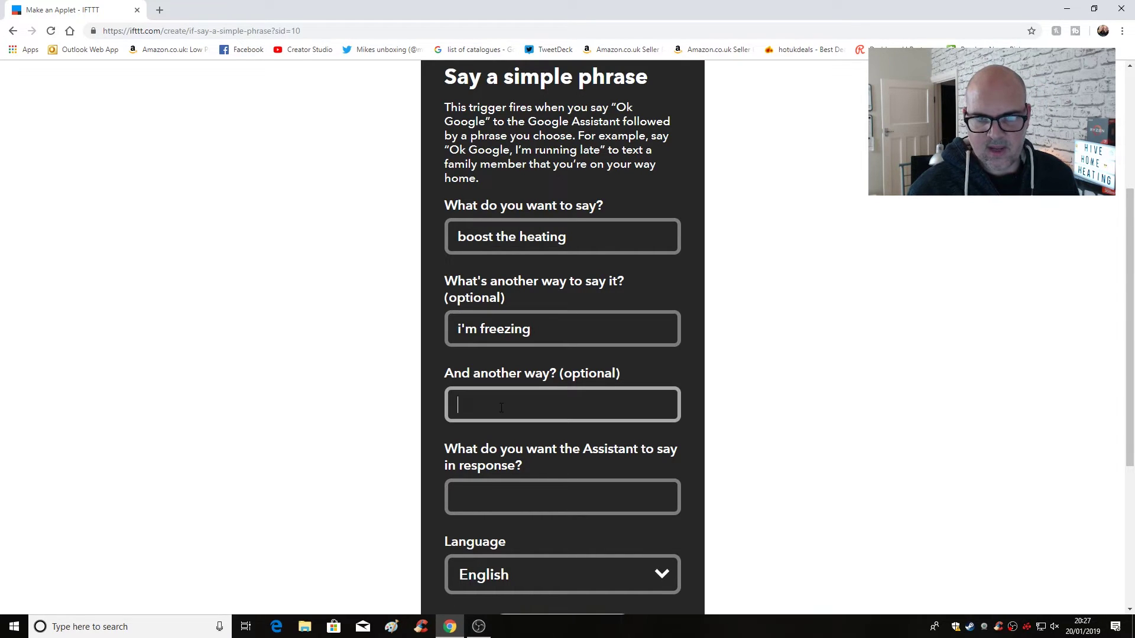
pyautogui.write('it is ')
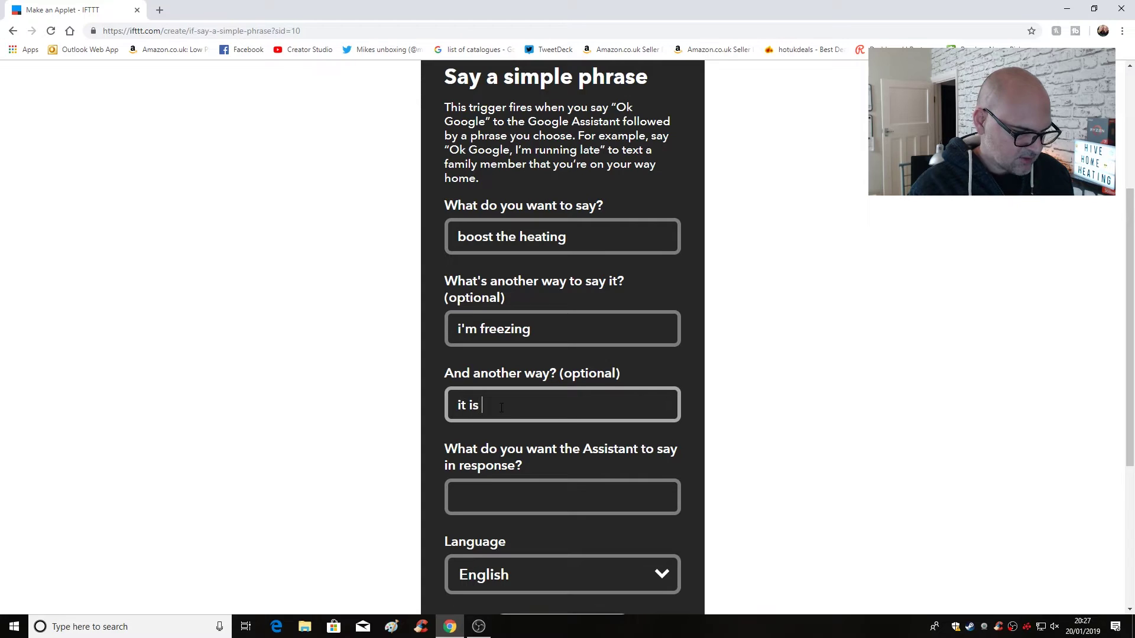
pyautogui.write('cold ')
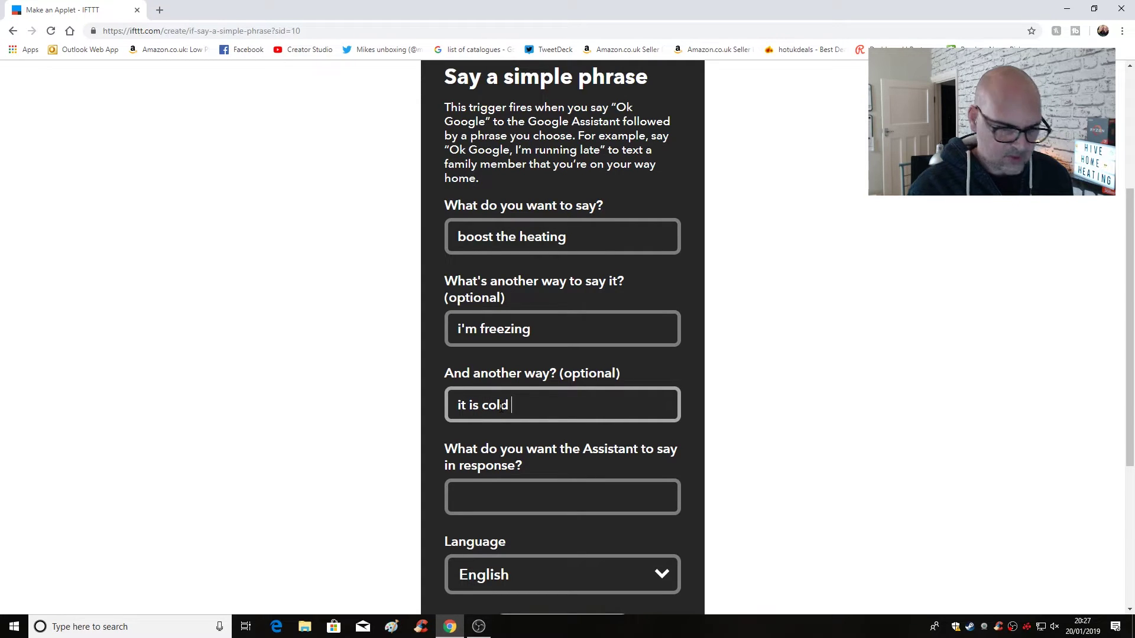
pyautogui.write('in here')
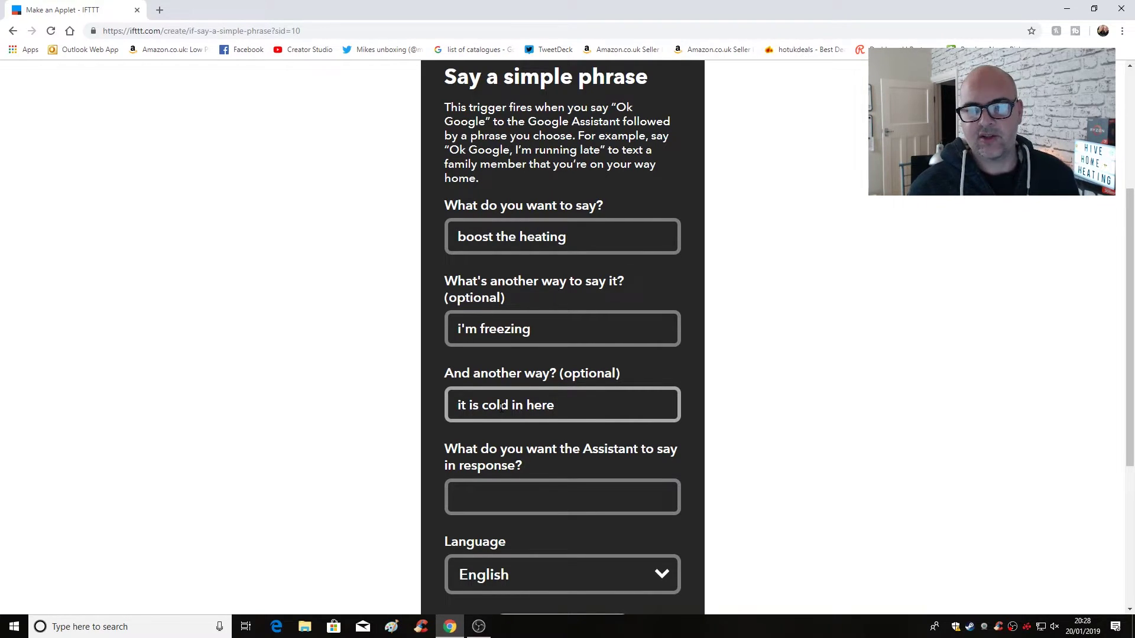
pyautogui.scroll(-2, 501, 407)
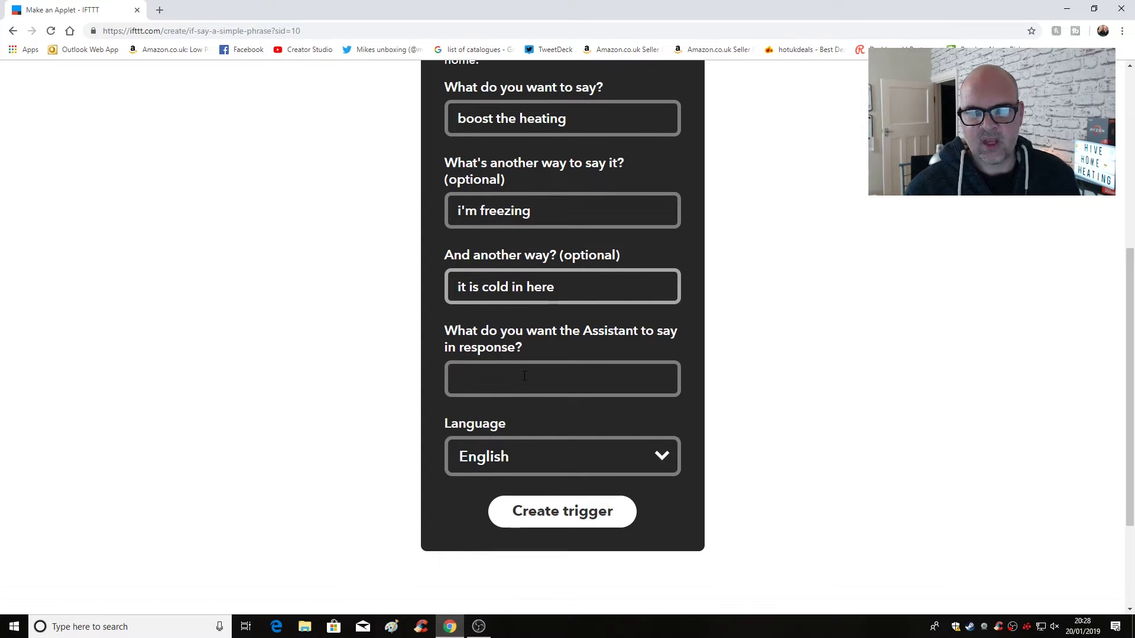
# - Set the reply to 'Okay i'll boost the heating', keep English, and create the trigger
pyautogui.click(524, 376)
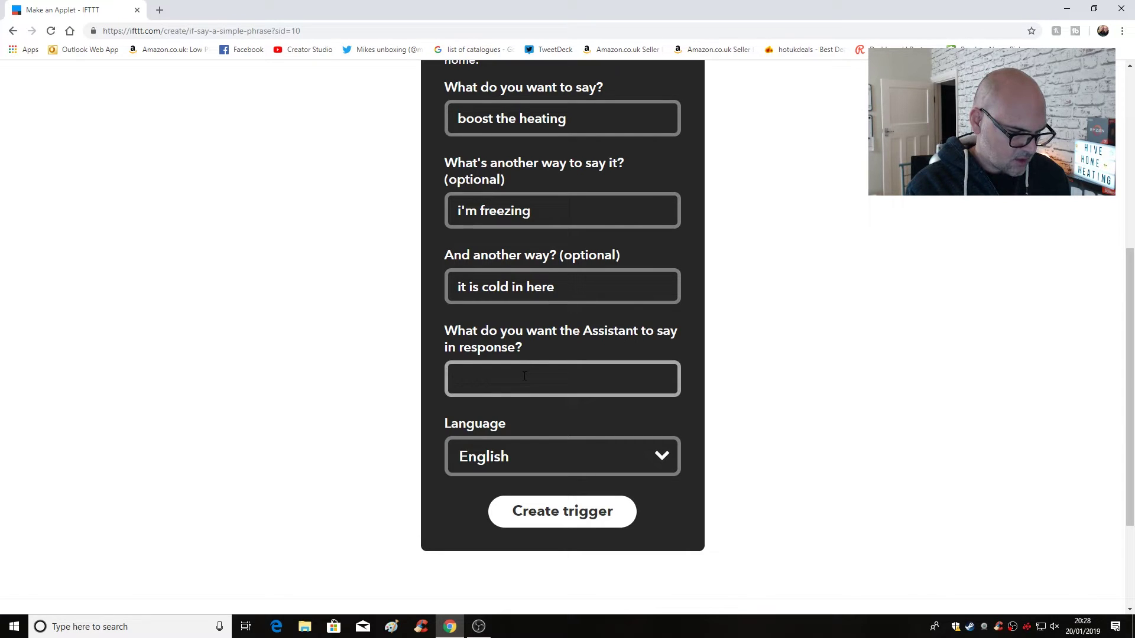
pyautogui.write("Okay i'l")
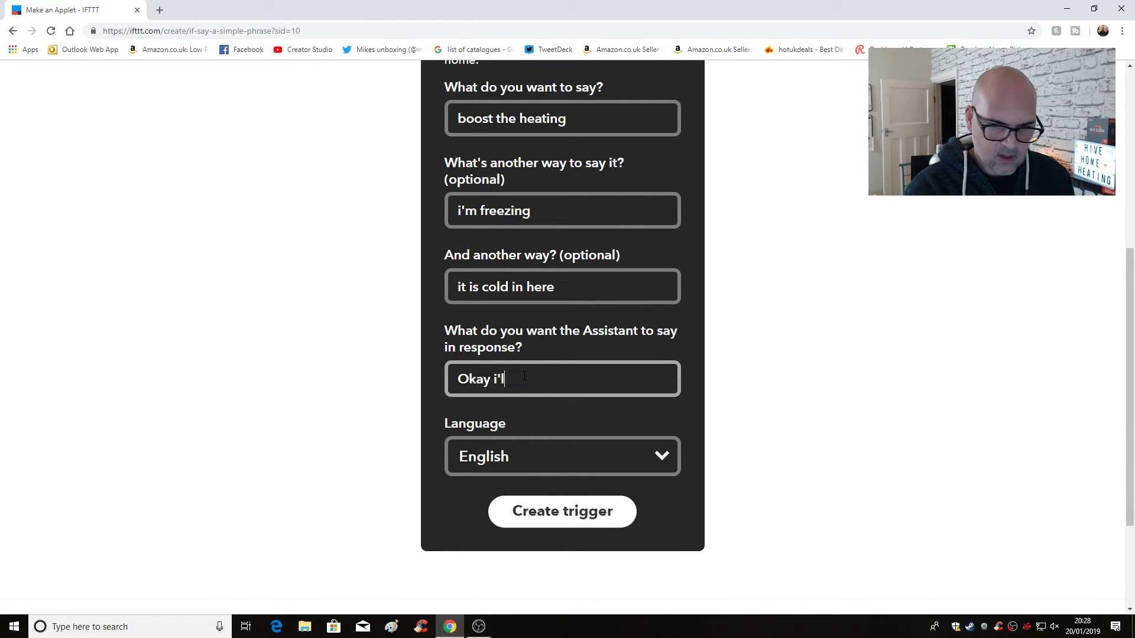
pyautogui.write('l bo')
pyautogui.press('BackSpace')
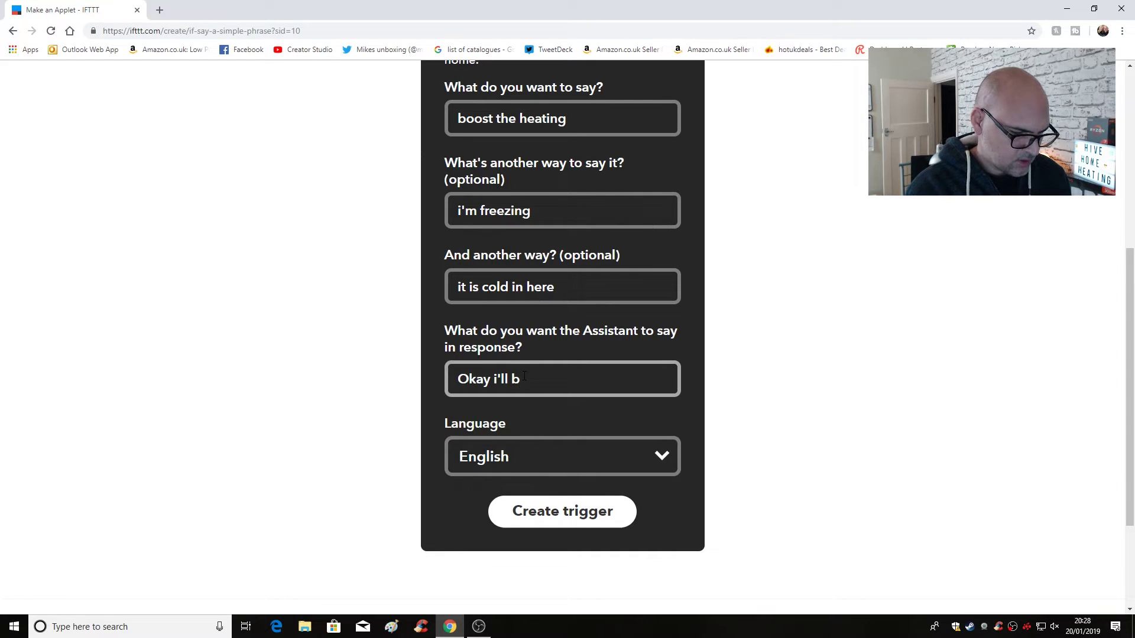
pyautogui.write('oost the h')
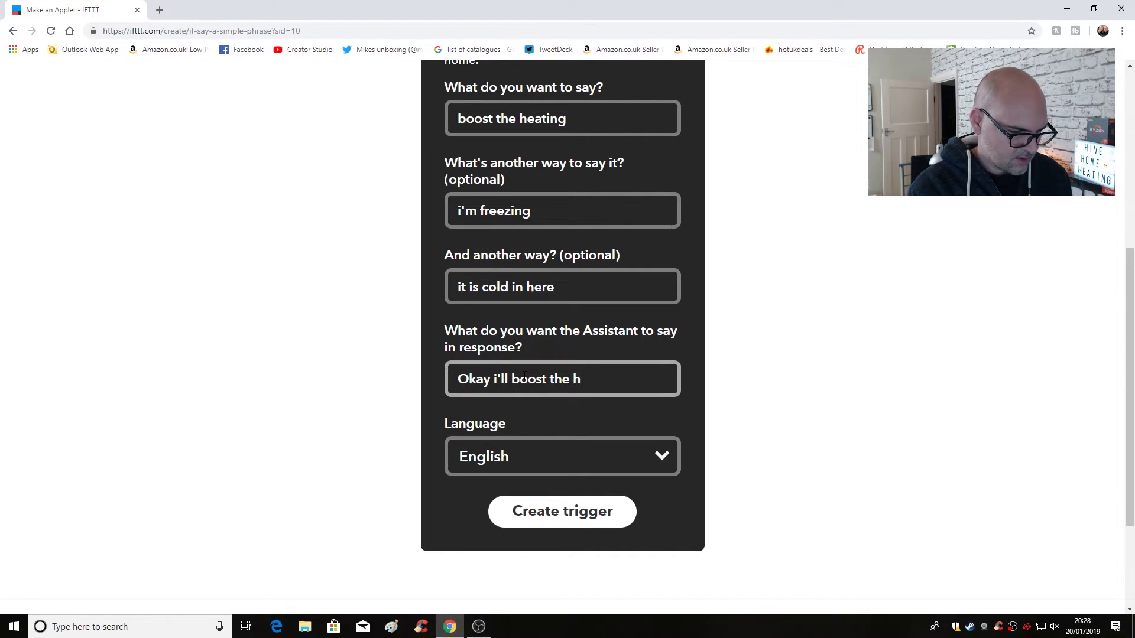
pyautogui.write('eating')
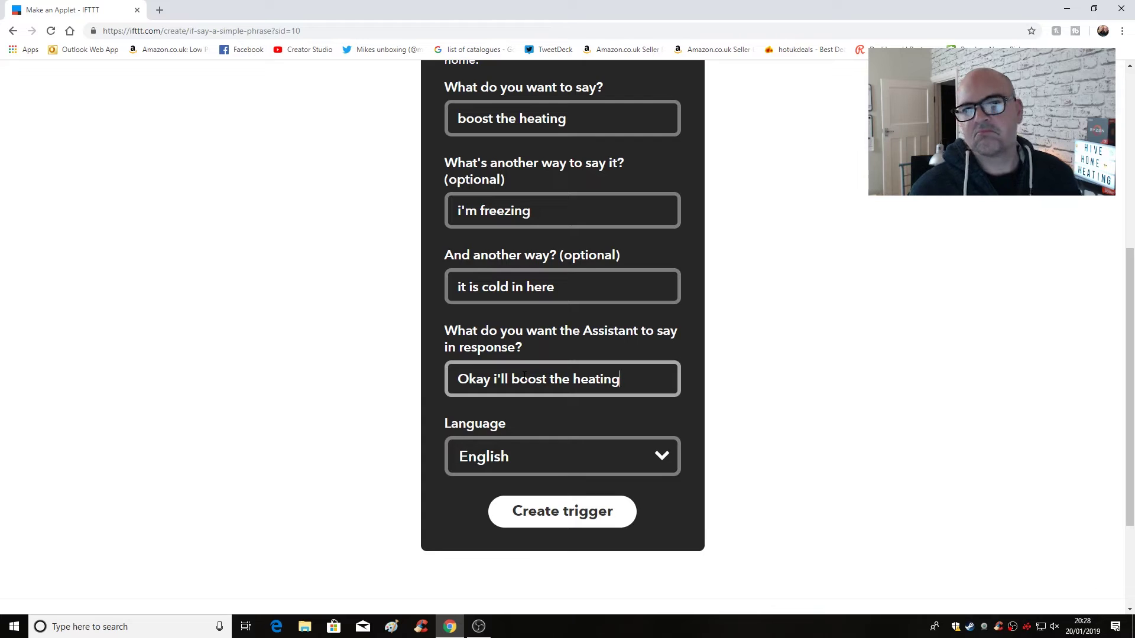
pyautogui.click(482, 470)
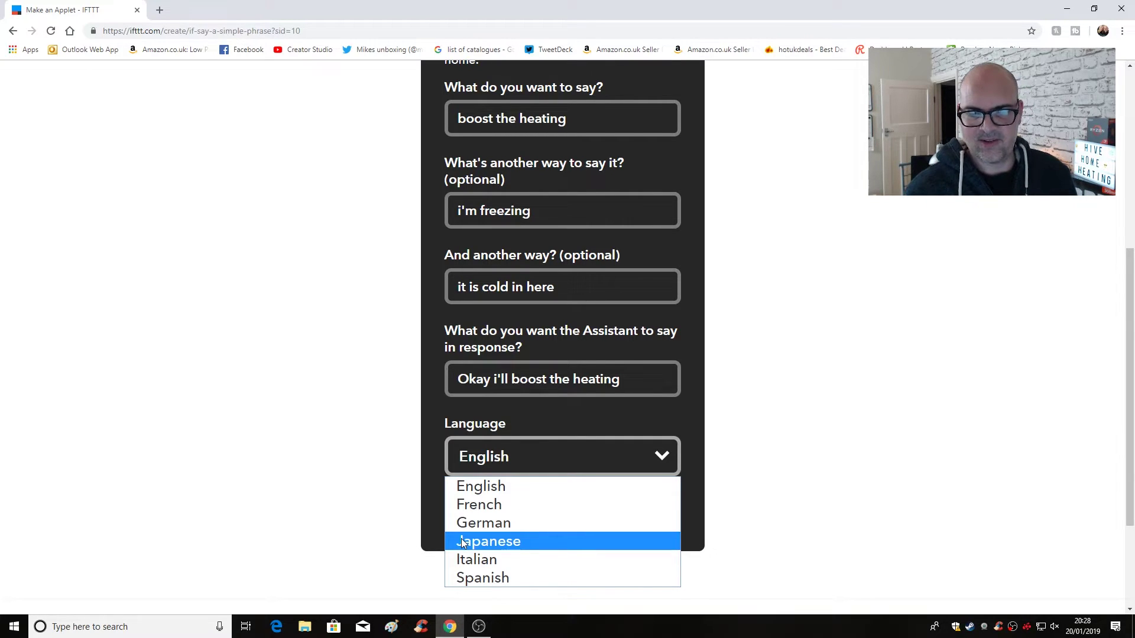
pyautogui.click(373, 508)
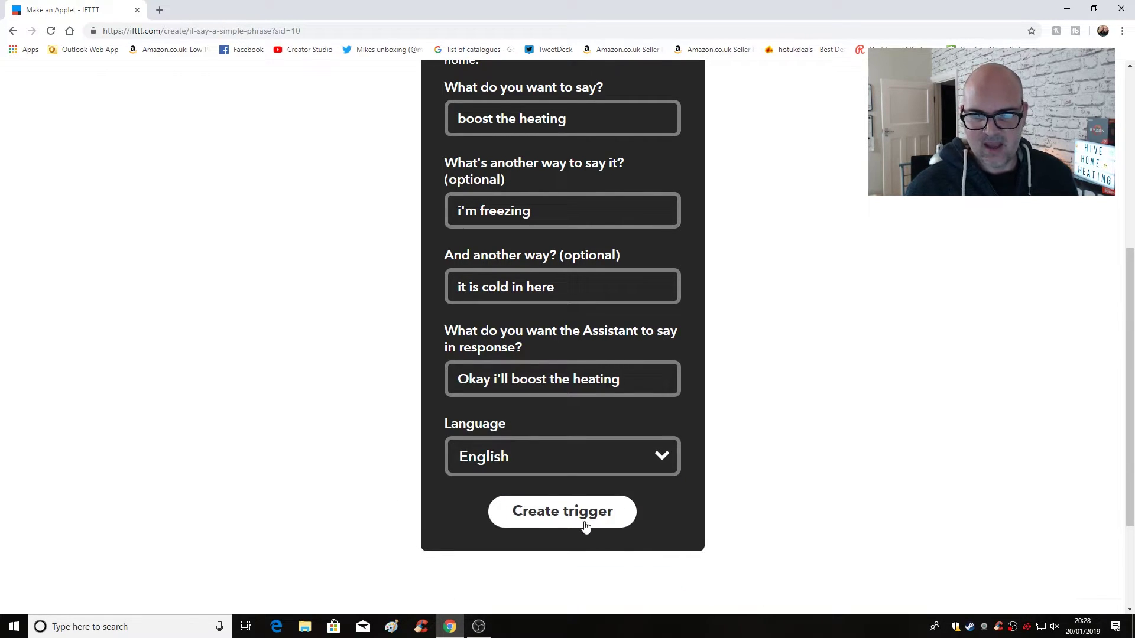
pyautogui.click(554, 522)
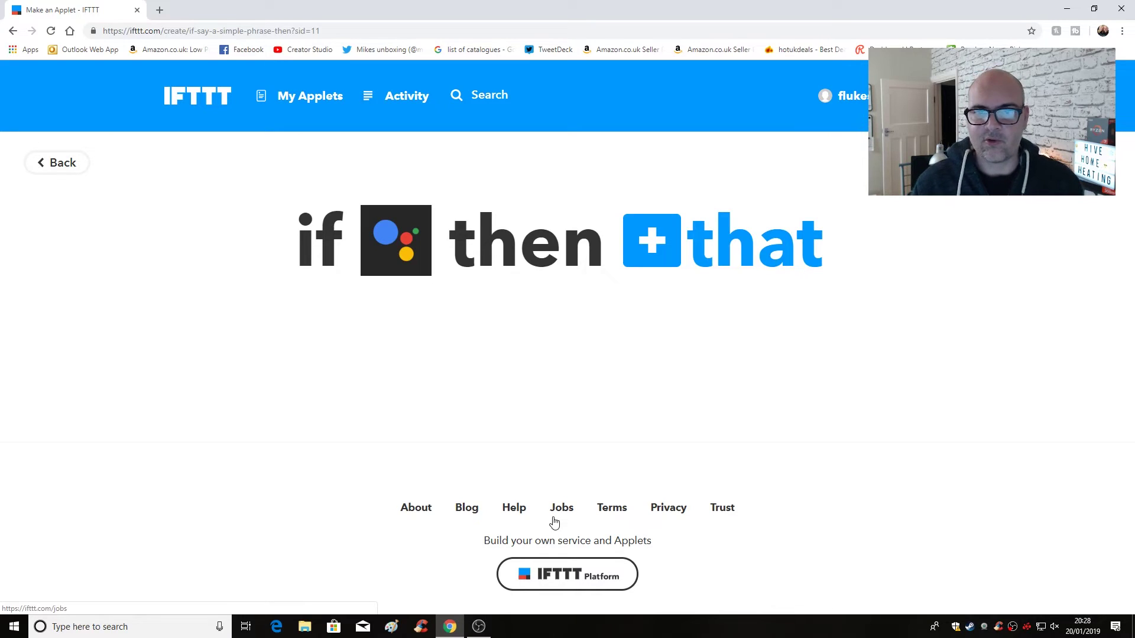
# - Search 'hive' and pick Hive Active Heating – UK and Europe as the action service
pyautogui.click(661, 253)
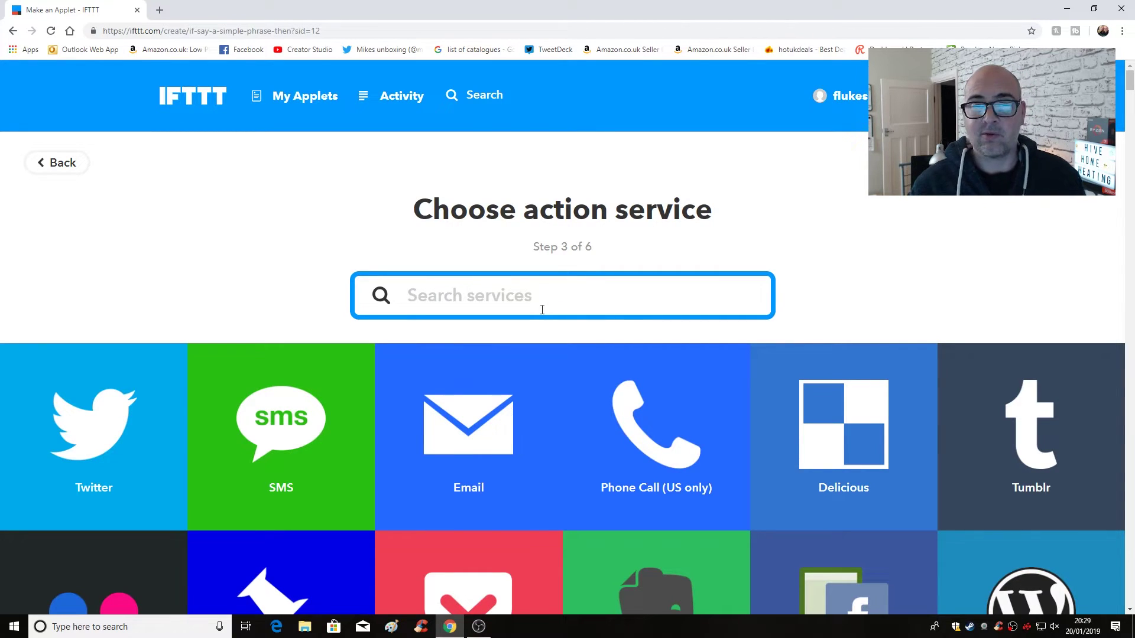
pyautogui.write('hiv')
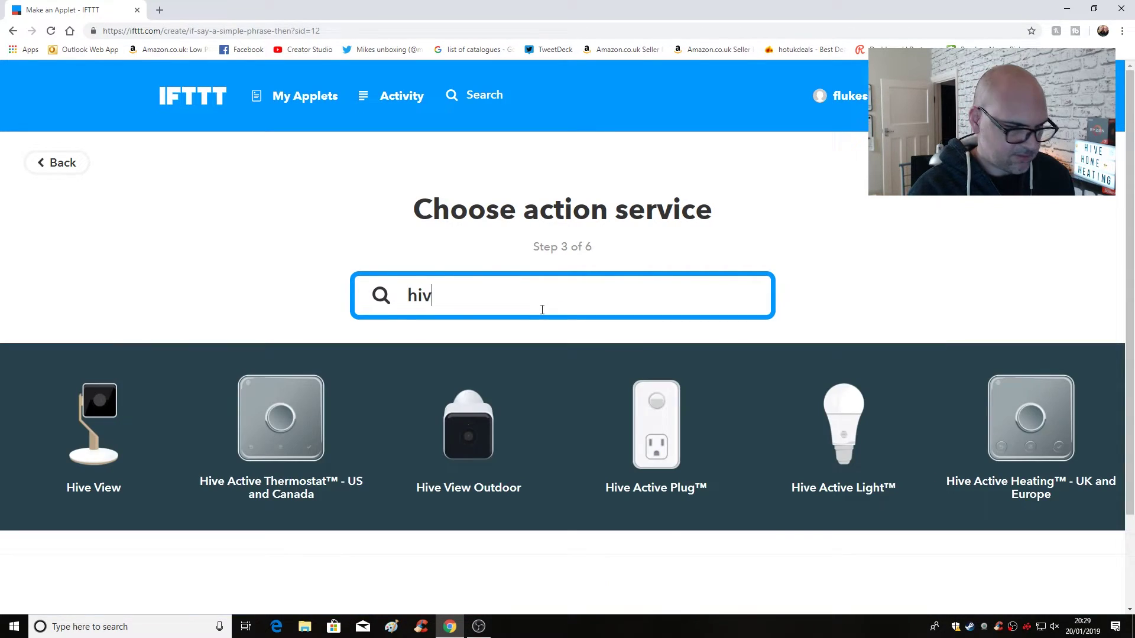
pyautogui.write('e')
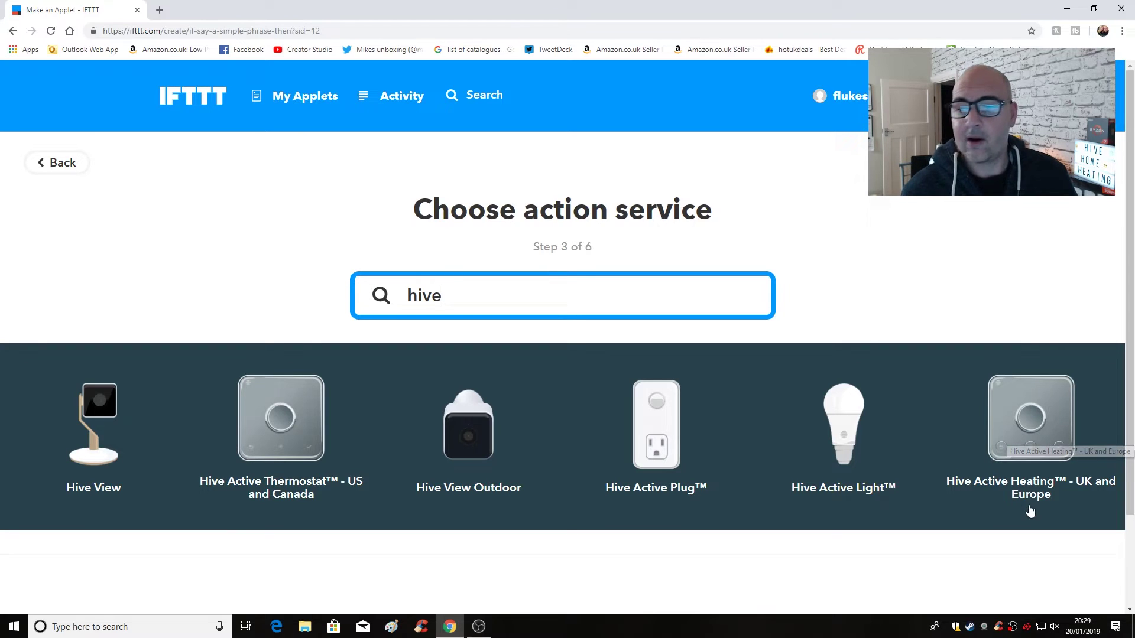
pyautogui.click(1041, 429)
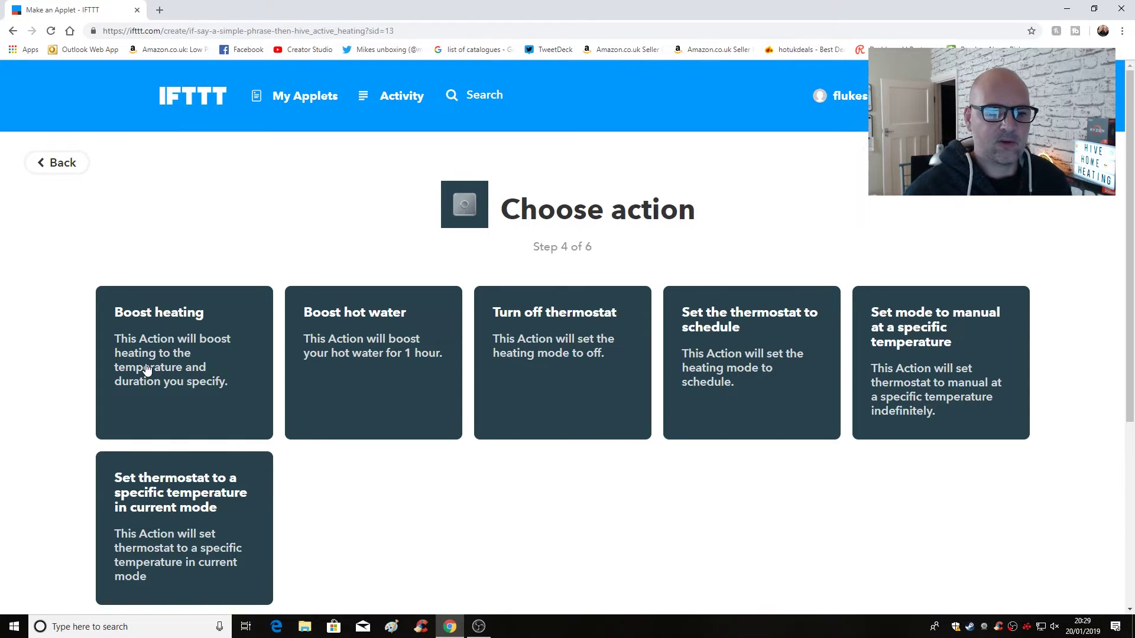
# - Pick the Boost heating action on Hive's Choose action page
pyautogui.click(185, 357)
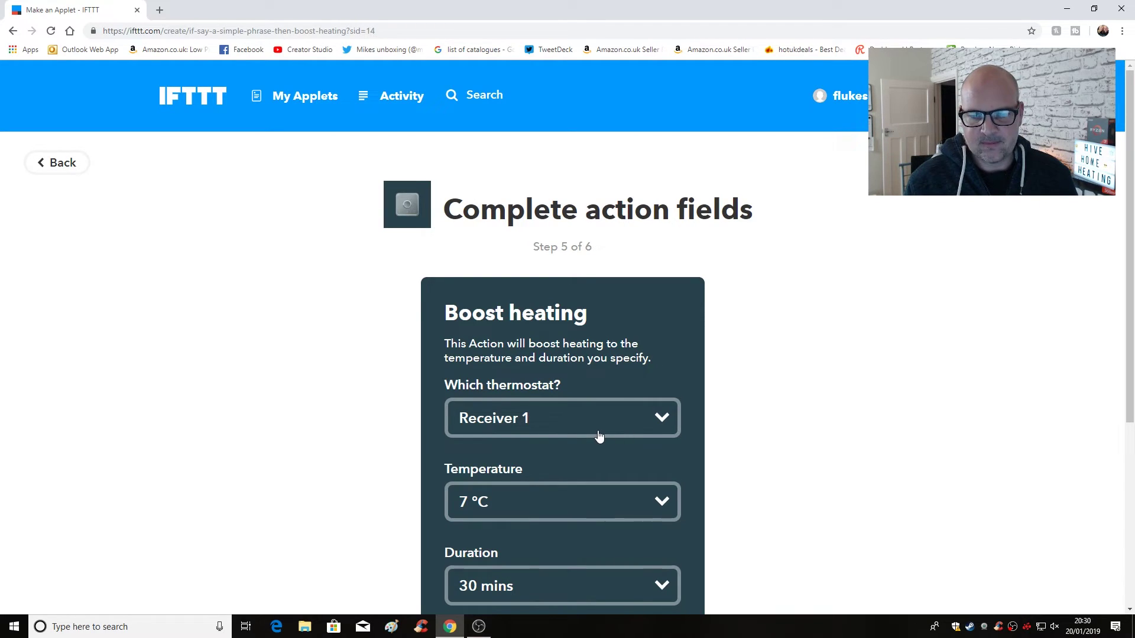
# - Configure Boost heating for Receiver 1 at 22 °C with a 30 mins duration
pyautogui.click(547, 434)
pyautogui.click(544, 419)
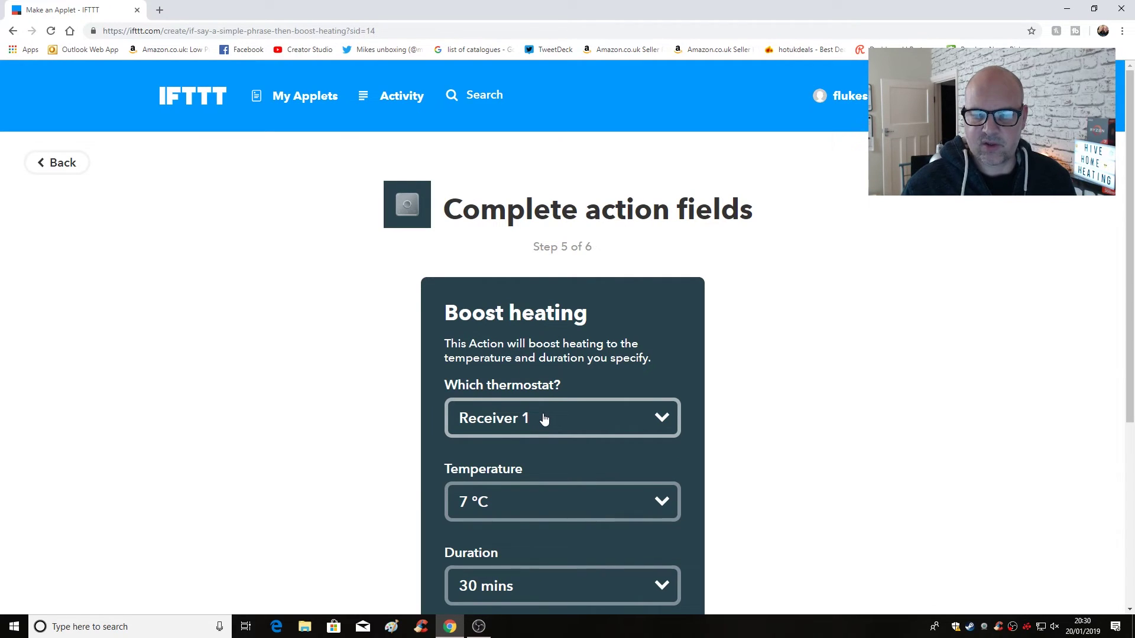
pyautogui.scroll(-2, 566, 465)
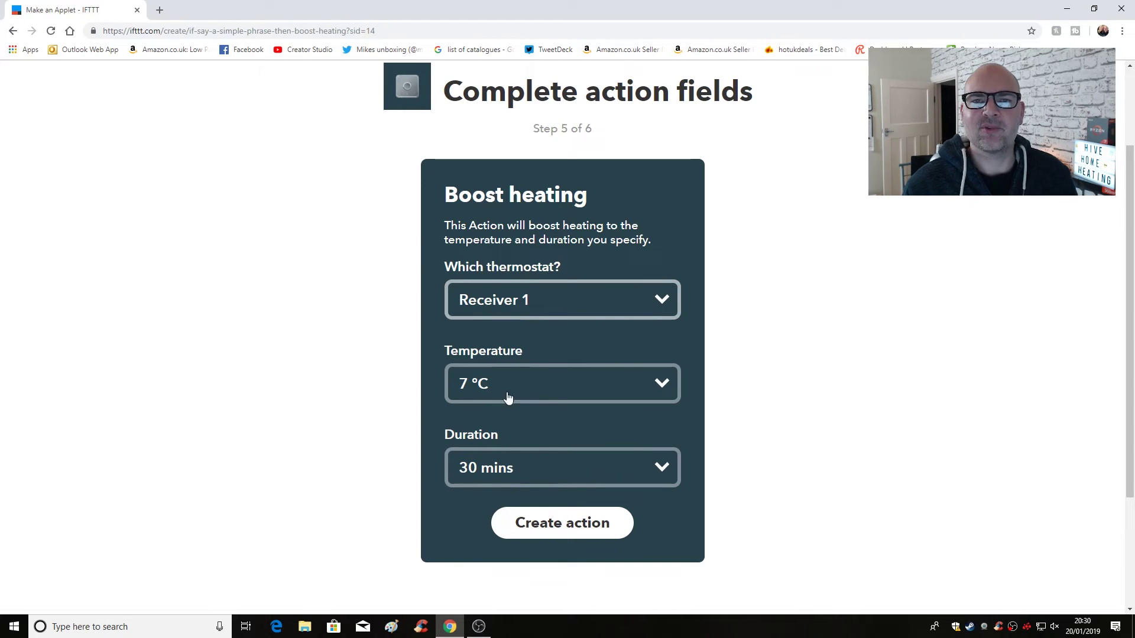
pyautogui.click(539, 388)
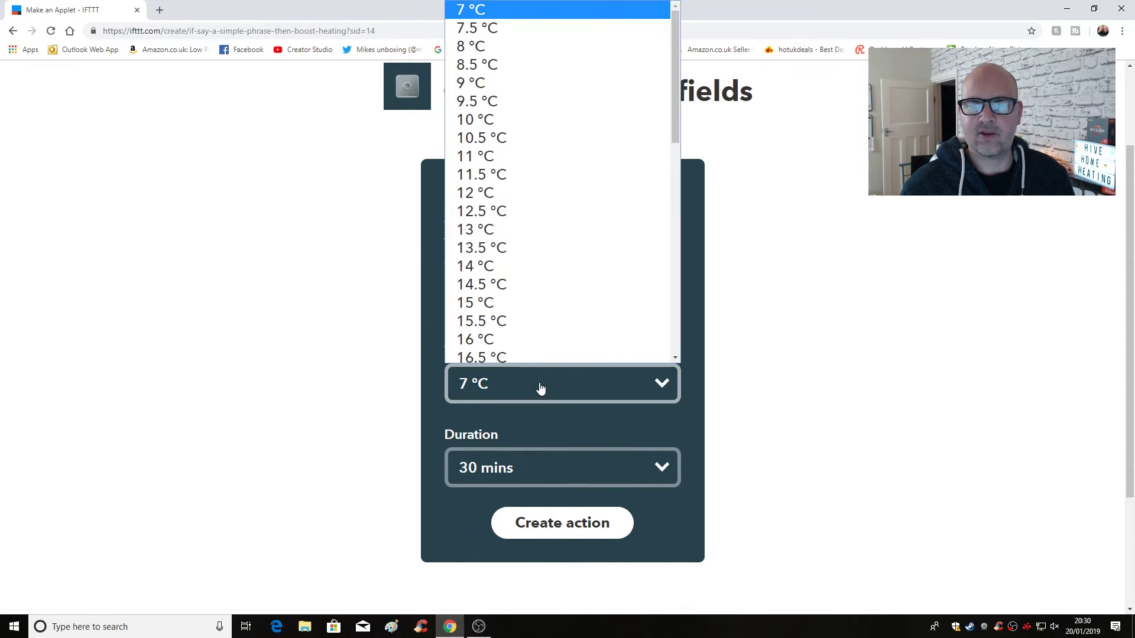
pyautogui.scroll(-6, 544, 312)
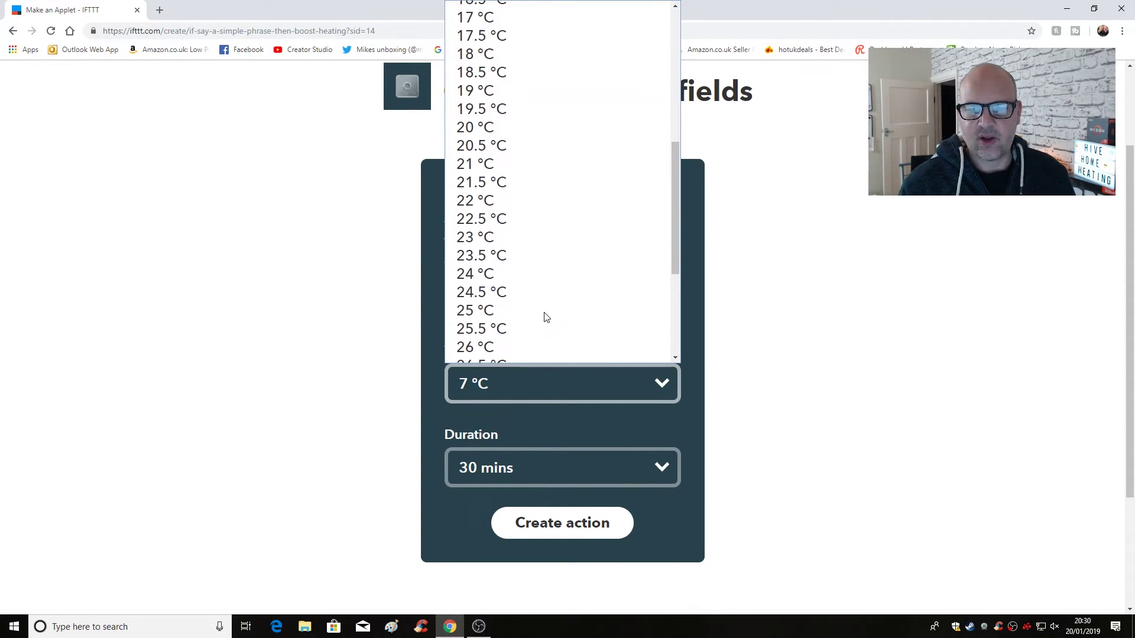
pyautogui.click(474, 201)
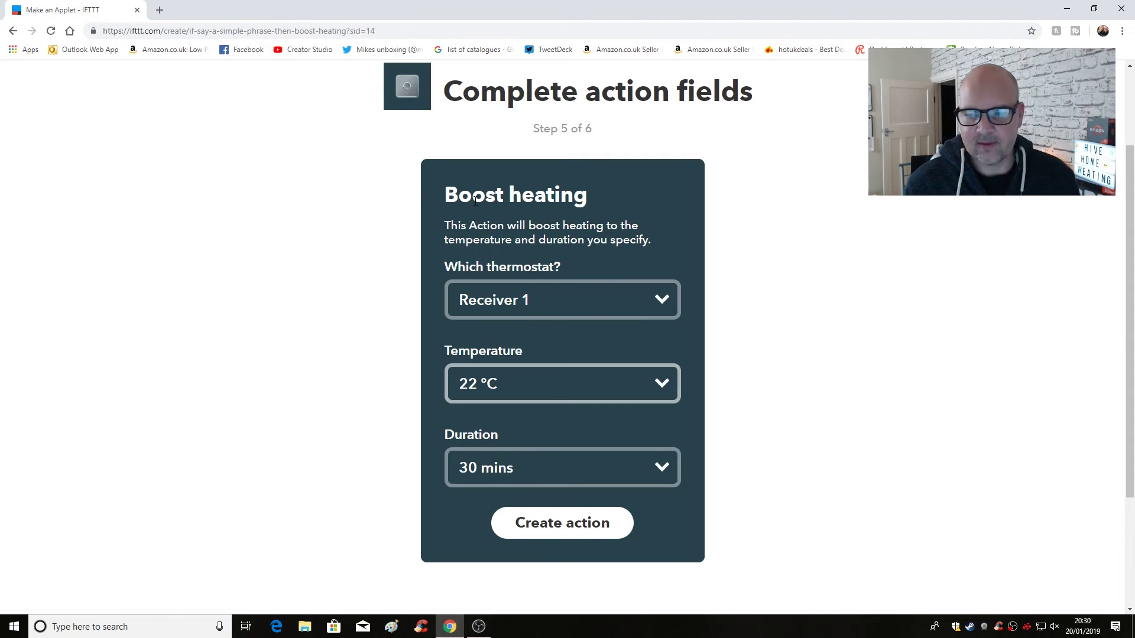
pyautogui.click(548, 469)
pyautogui.click(521, 504)
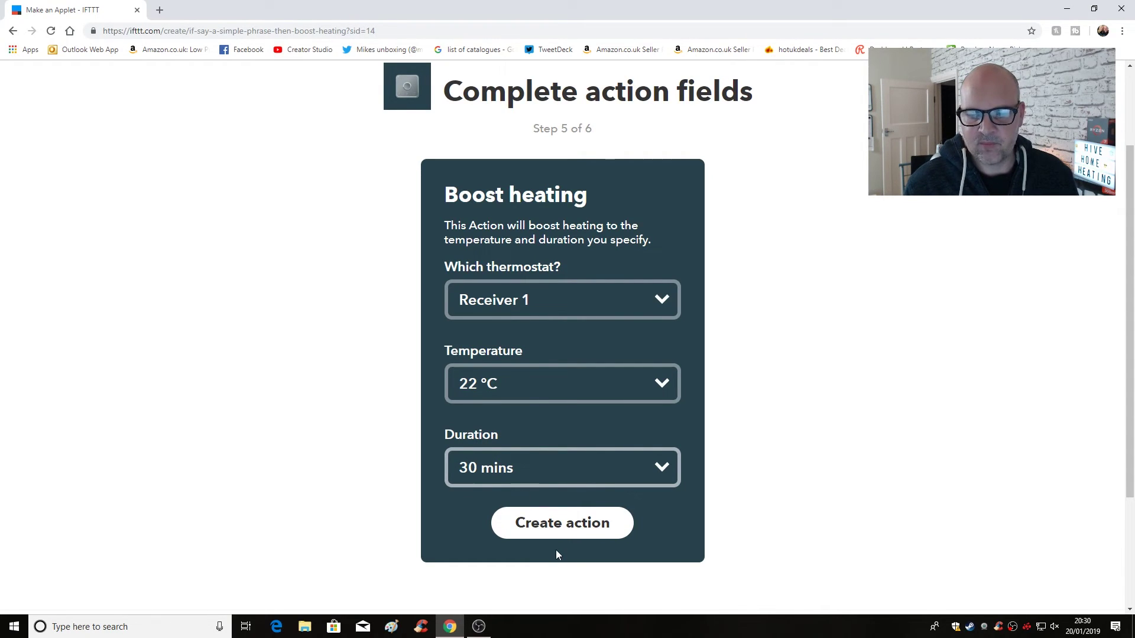
# - Save the Hive boost action, then finish the 'boost the heating' applet so it switches on
pyautogui.click(556, 532)
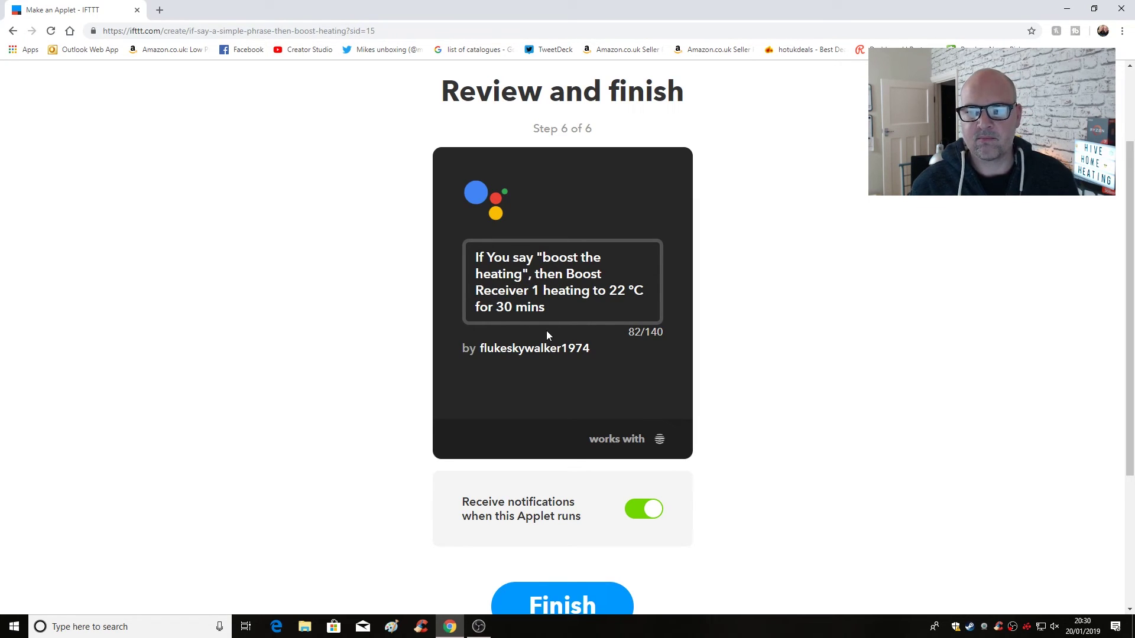
pyautogui.scroll(-3, 568, 454)
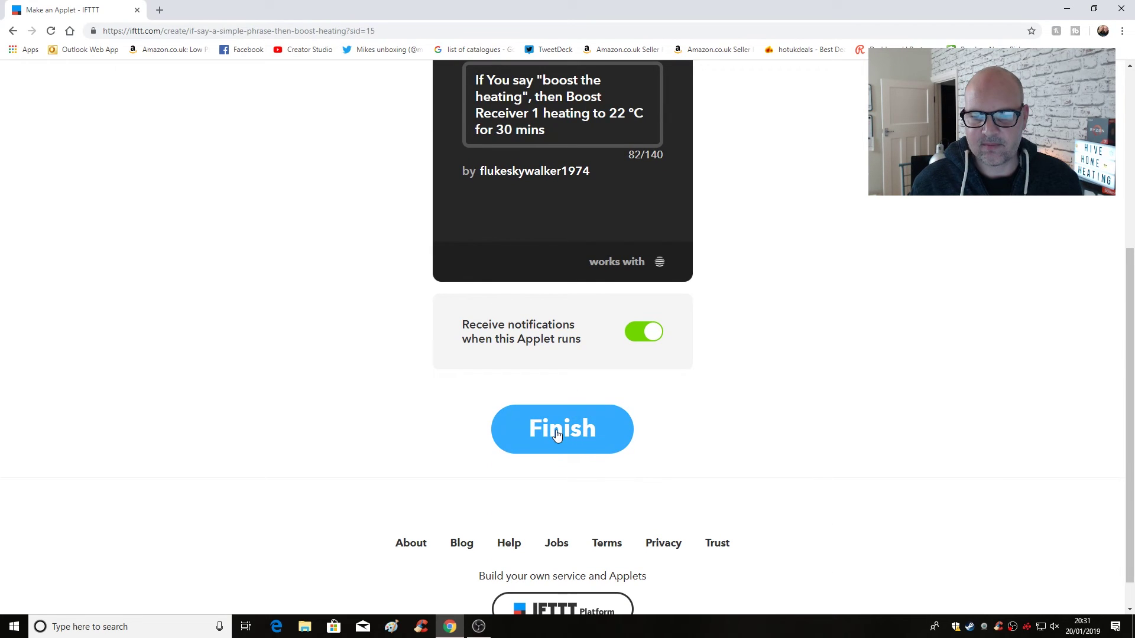
pyautogui.click(556, 435)
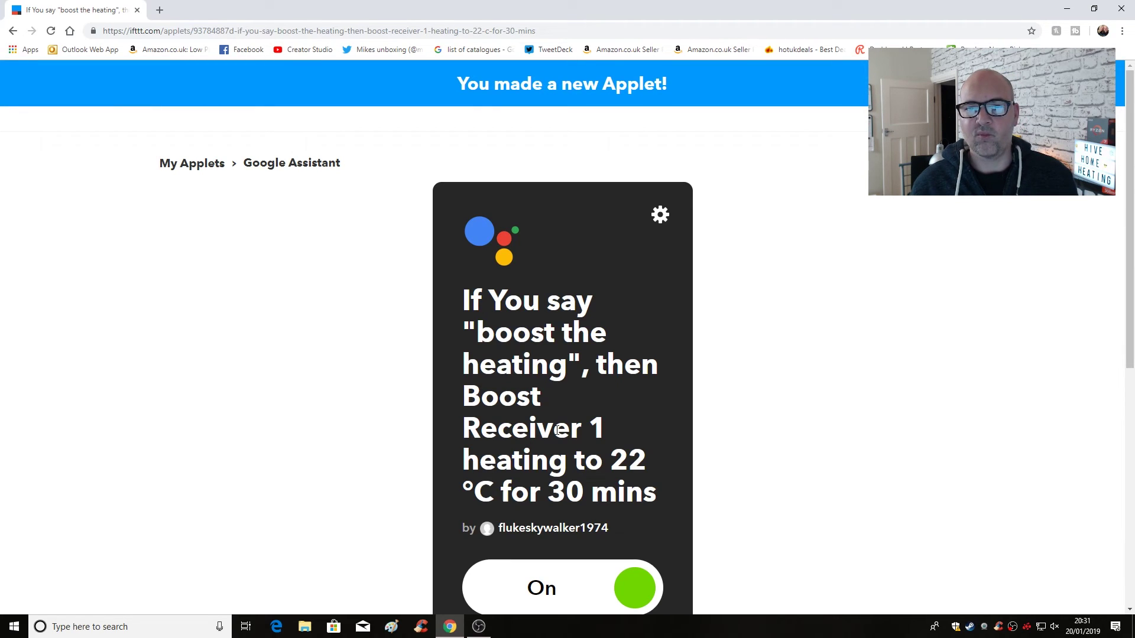
# - Open My Applets to see 'boost the heating' listed first and switched on
pyautogui.click(191, 168)
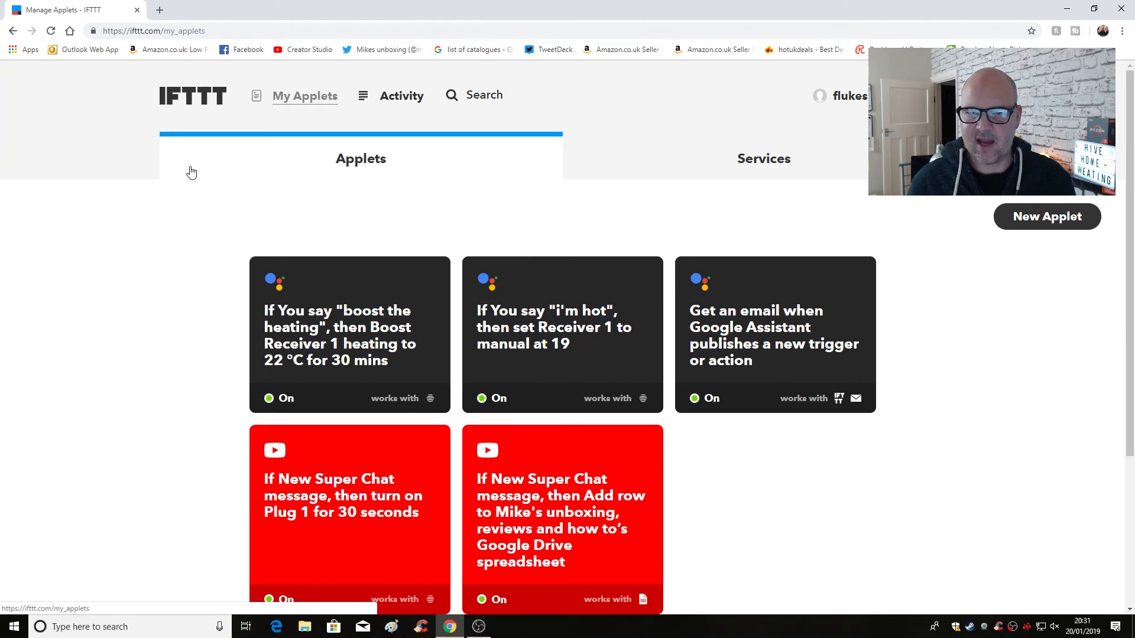